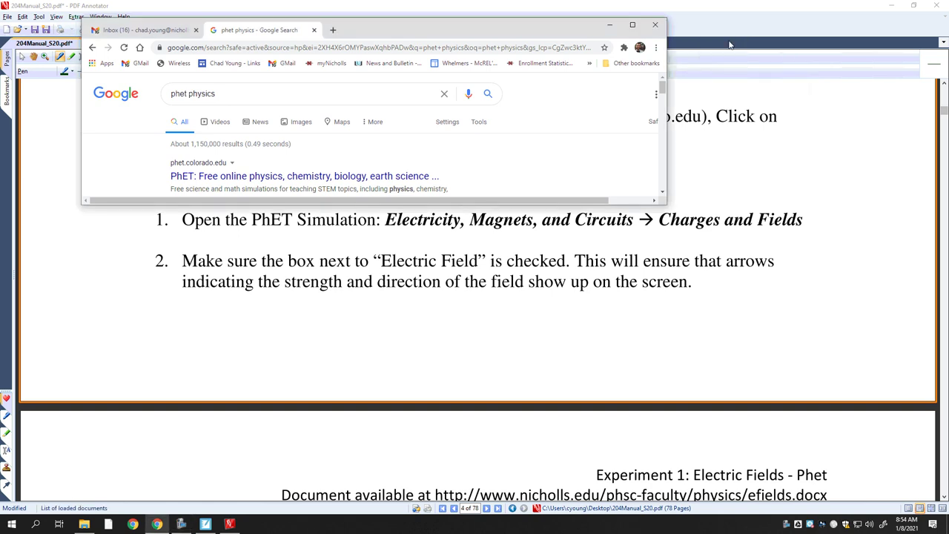
# - Reposition the browser window down over the manual and then higher up
pyautogui.moveTo(480, 29); pyautogui.dragTo(458, 301)
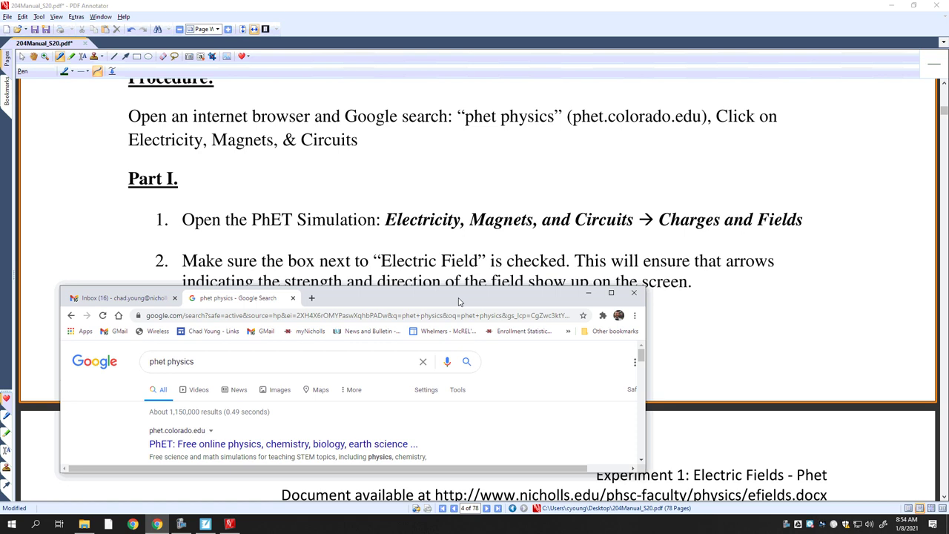
pyautogui.moveTo(458, 301); pyautogui.dragTo(474, 335)
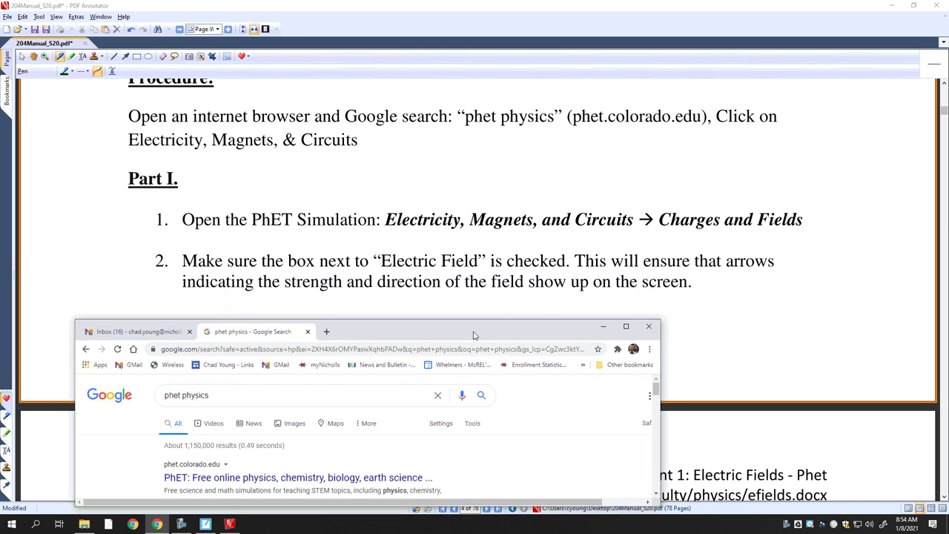
pyautogui.moveTo(474, 334); pyautogui.dragTo(488, 179)
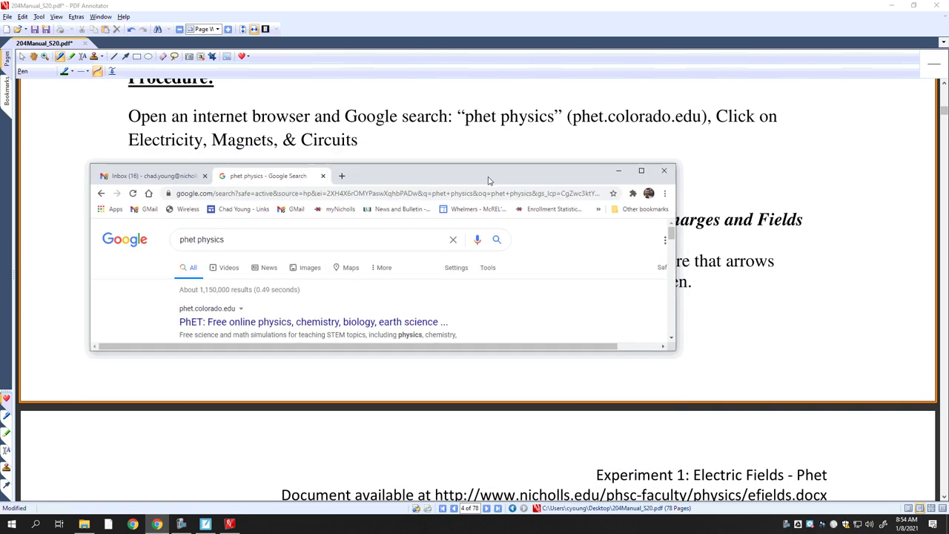
# - Search Google for 'phet physics charges and fields' and open the phet.colorado.edu result
pyautogui.click(328, 234)
pyautogui.write('char')
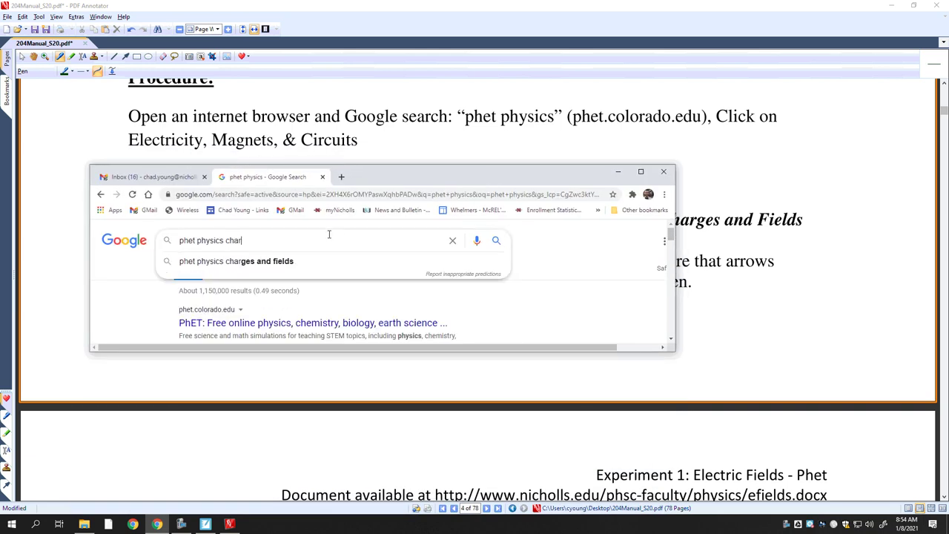
pyautogui.write('ges and fields')
pyautogui.press('Return')
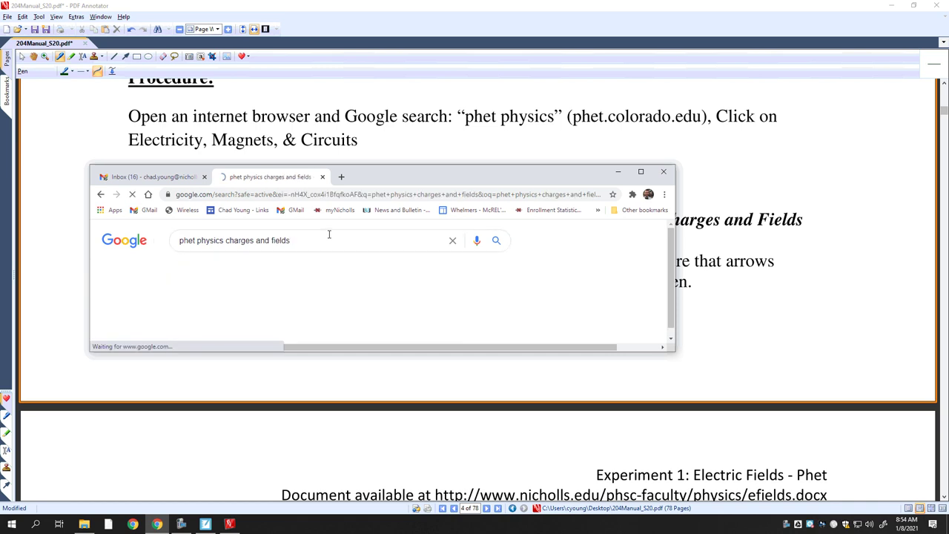
pyautogui.click(266, 323)
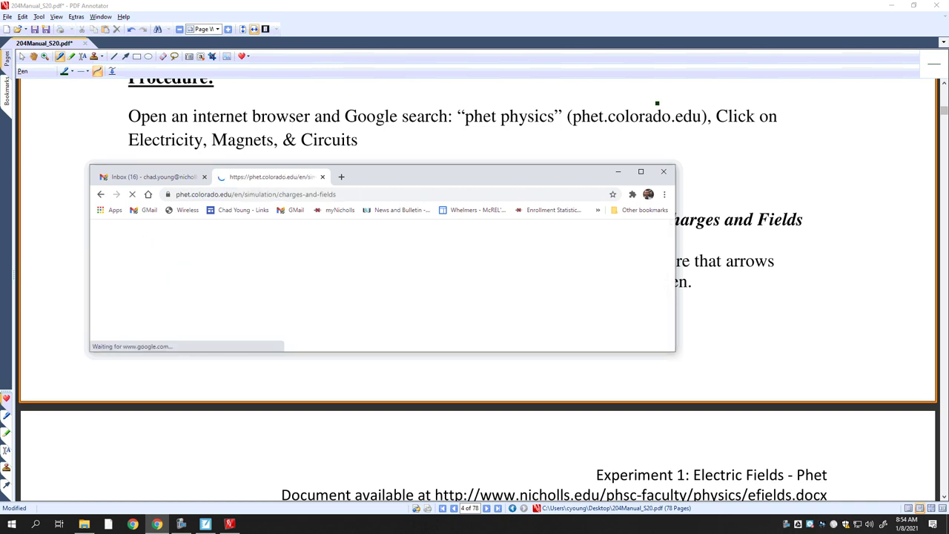
# - Maximize Chrome, launch the Charges and Fields simulation, then restore the smaller window
pyautogui.click(640, 171)
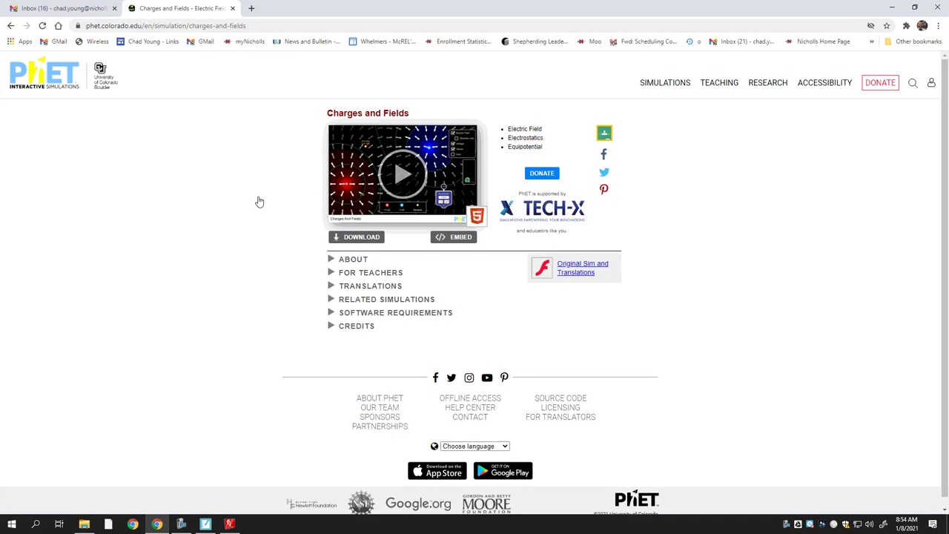
pyautogui.click(409, 180)
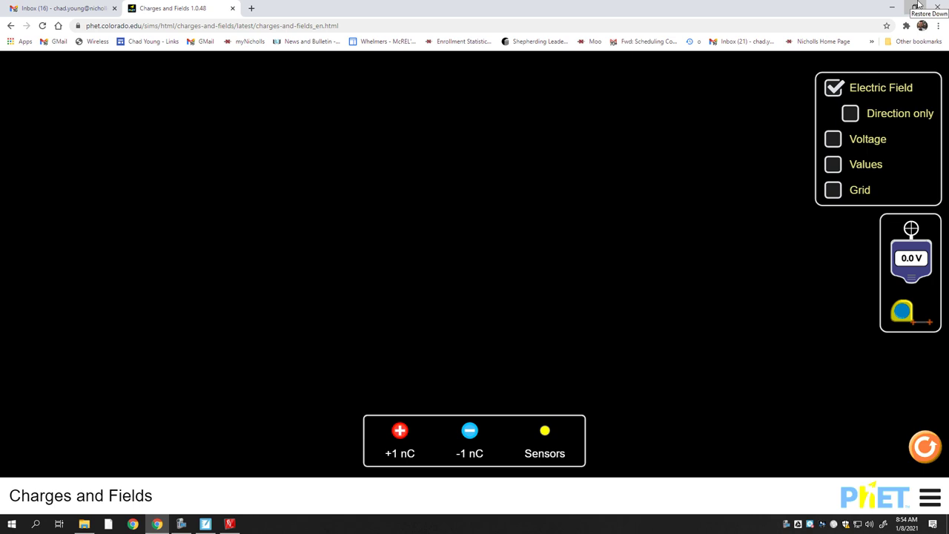
pyautogui.click(917, 6)
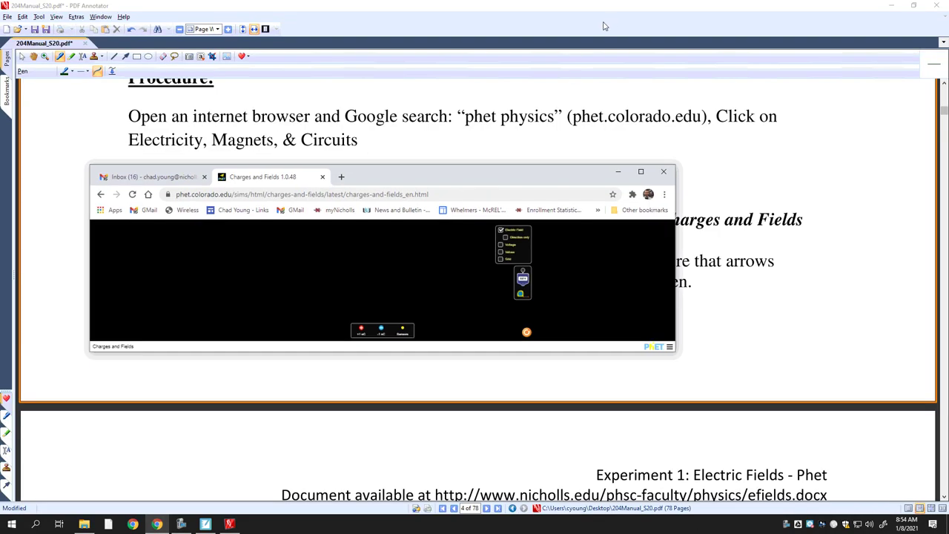
# - Move the browser aside and scroll the manual to step 3 on page 5
pyautogui.moveTo(507, 180); pyautogui.dragTo(635, 149)
pyautogui.scroll(-5, 547, 393)
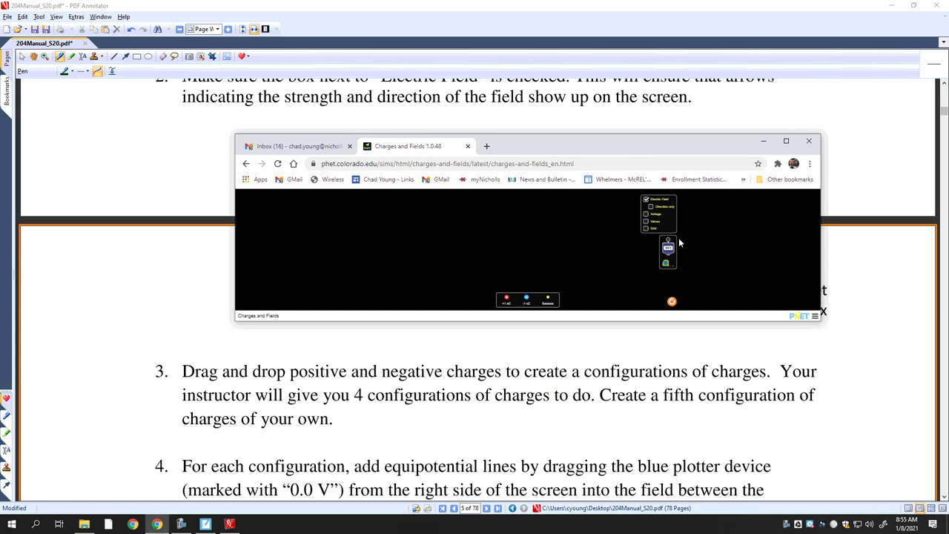
# - Maximize the simulation and experiment with a +1 nC charge and three stacked -1 nC charges
pyautogui.click(786, 141)
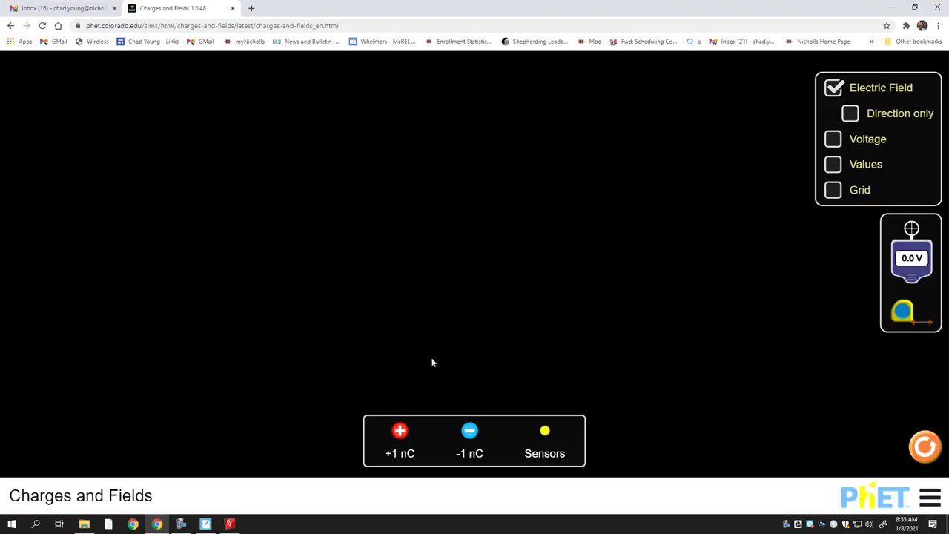
pyautogui.moveTo(400, 430); pyautogui.dragTo(333, 243)
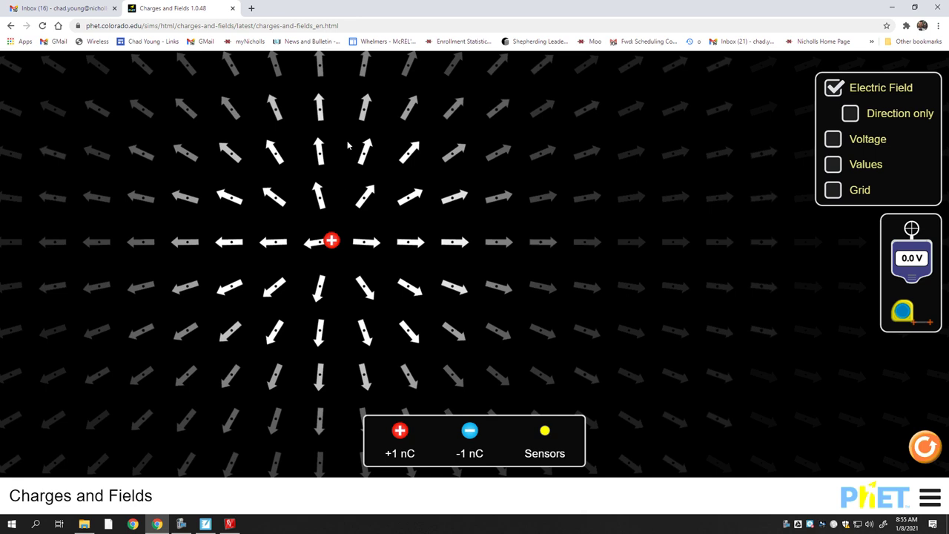
pyautogui.moveTo(329, 248); pyautogui.dragTo(412, 449)
pyautogui.moveTo(468, 436); pyautogui.dragTo(437, 246)
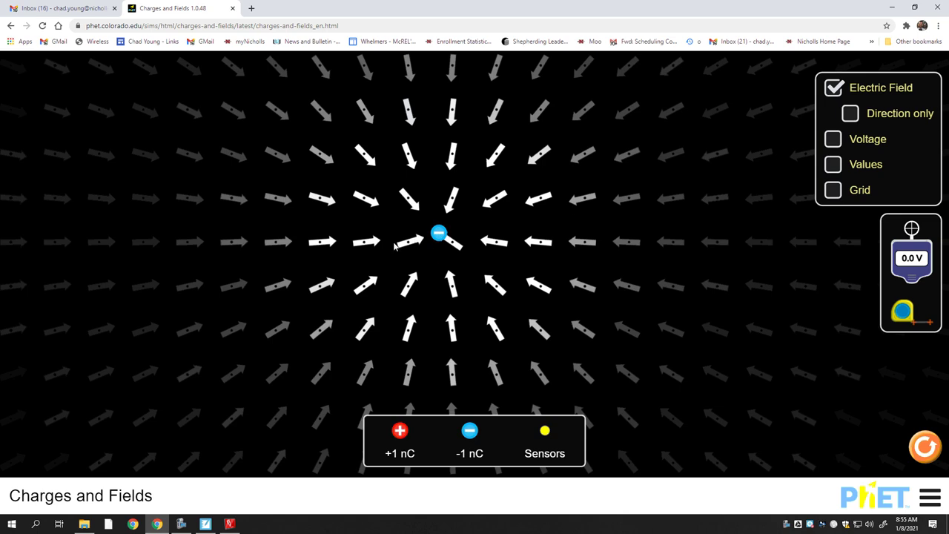
pyautogui.moveTo(470, 430); pyautogui.dragTo(439, 235)
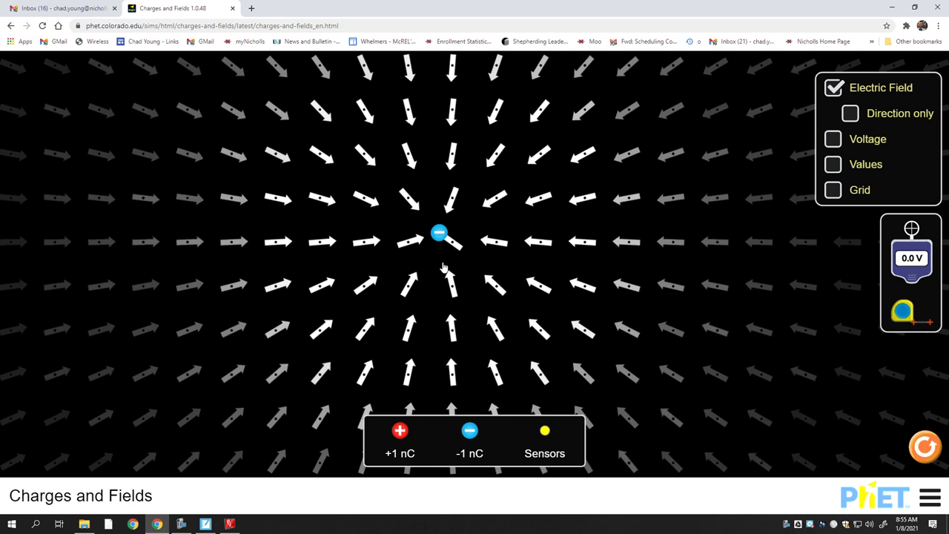
pyautogui.moveTo(470, 432); pyautogui.dragTo(440, 234)
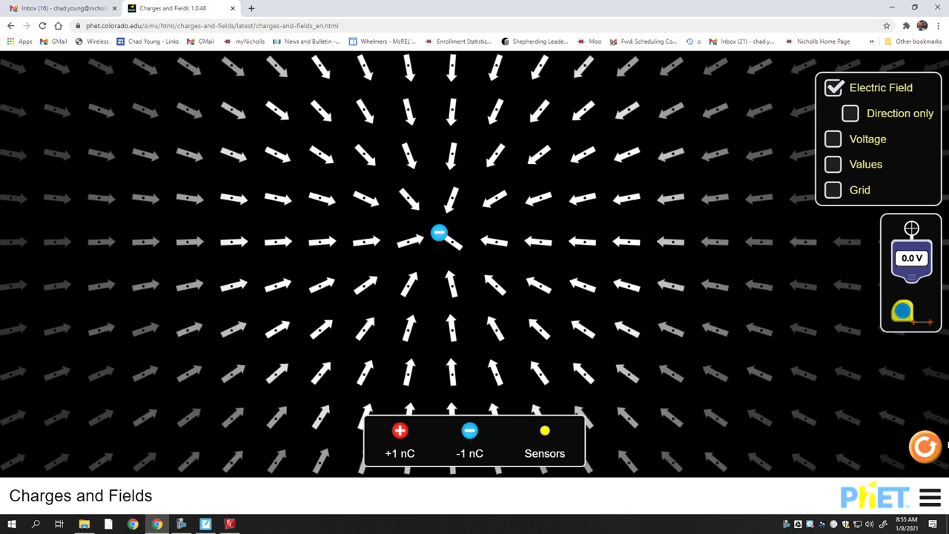
# - Reset, then place a +1 nC charge on the left and a -1 nC charge to its right
pyautogui.click(928, 445)
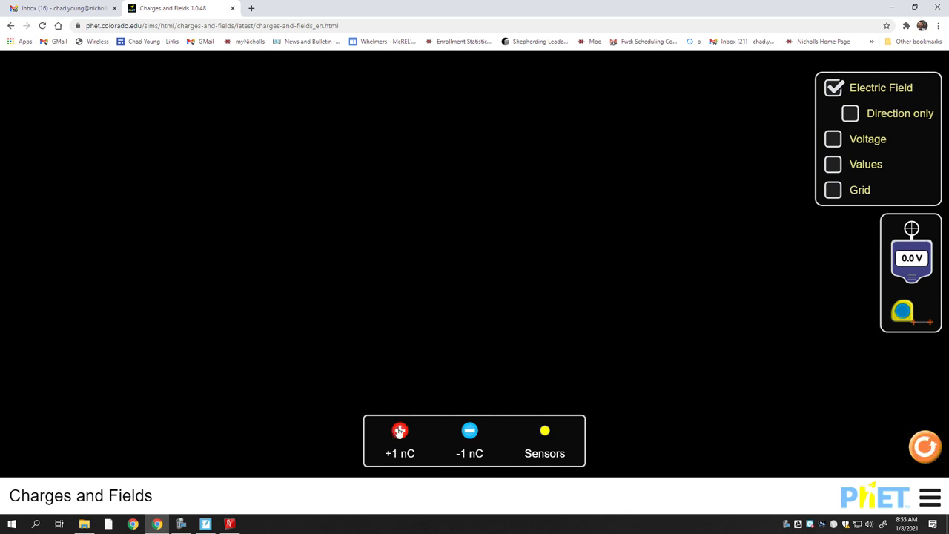
pyautogui.moveTo(399, 430); pyautogui.dragTo(302, 233)
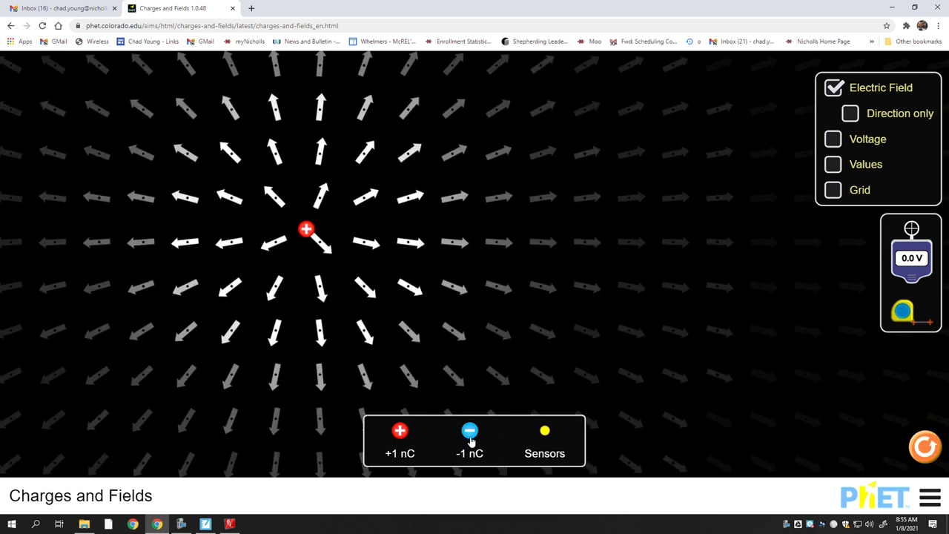
pyautogui.moveTo(470, 433); pyautogui.dragTo(544, 235)
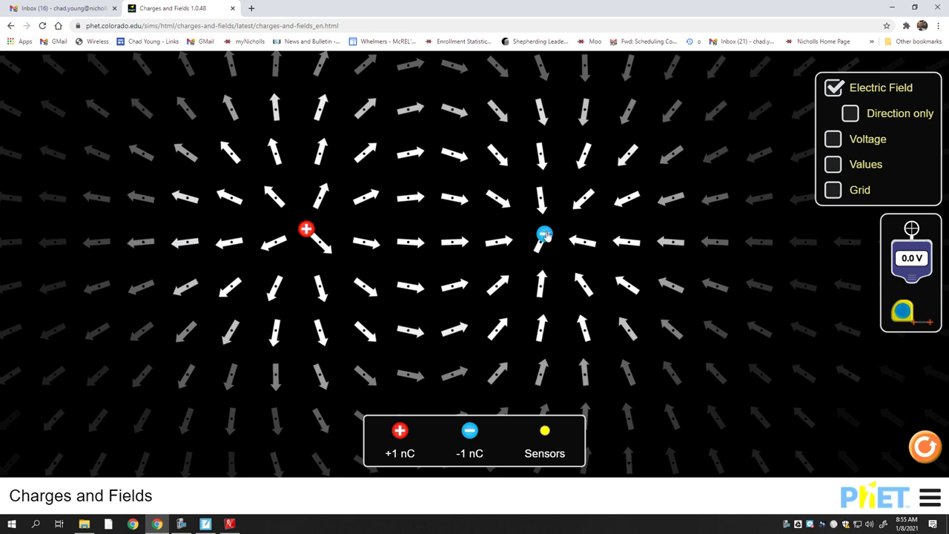
# - Read steps 4–5 and Part II in the manual, then minimize it
pyautogui.click(230, 523)
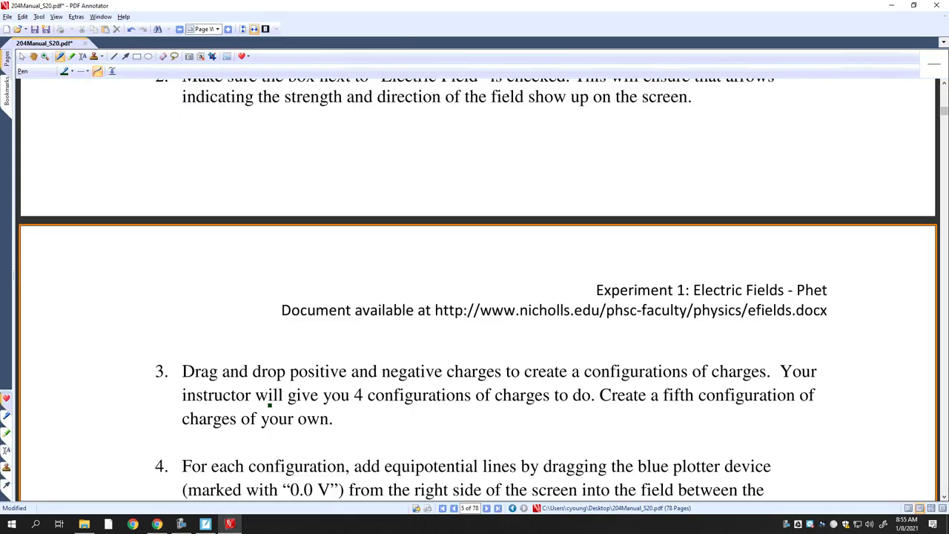
pyautogui.scroll(-4, 287, 367)
pyautogui.scroll(-3, 287, 367)
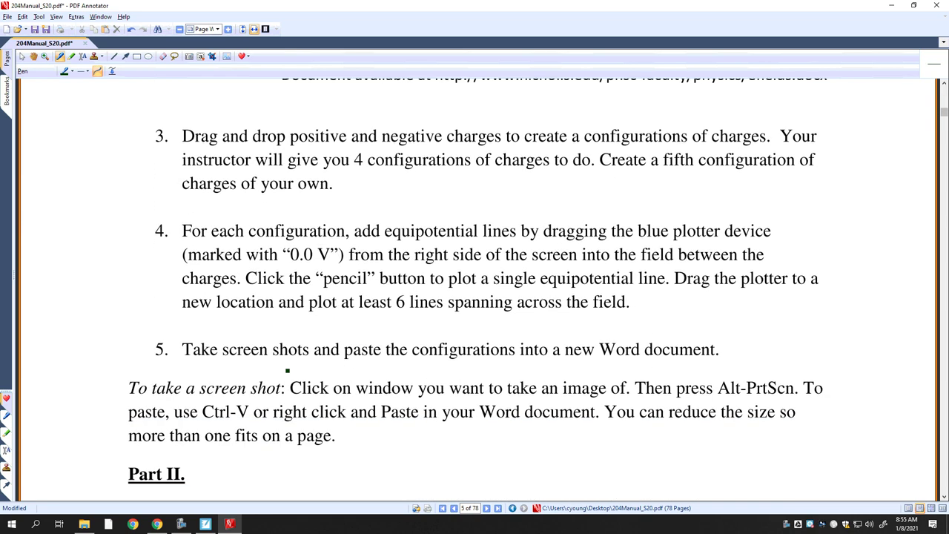
pyautogui.scroll(-2, 288, 370)
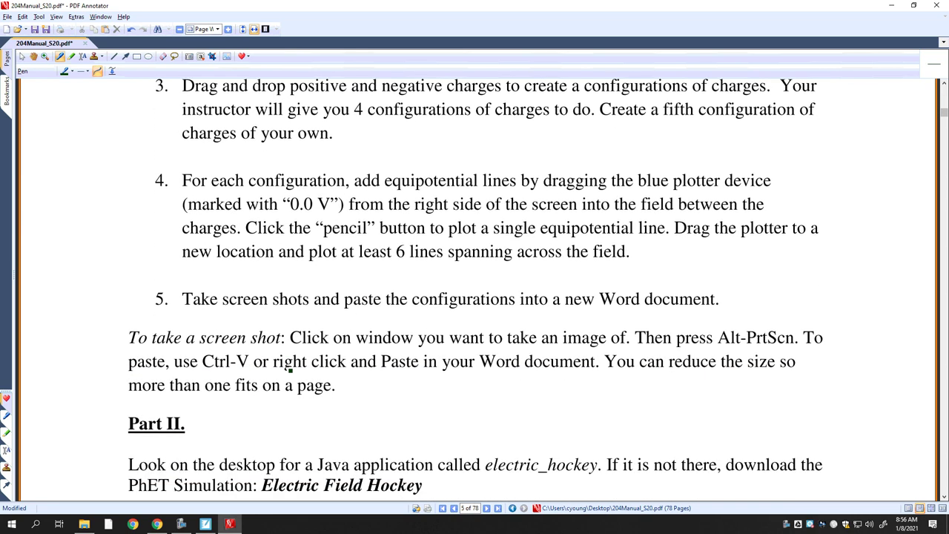
pyautogui.scroll(1, 288, 368)
pyautogui.click(893, 6)
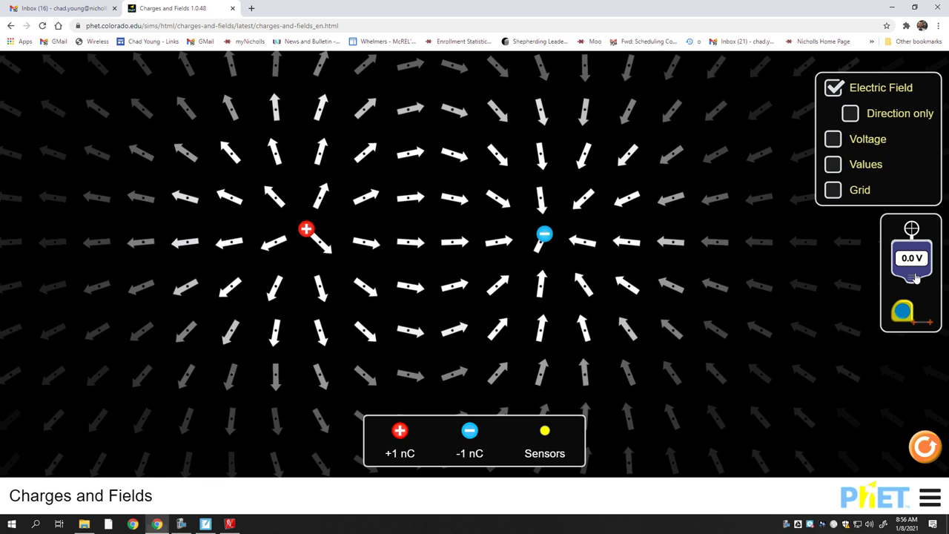
# - Place the equipotential sensor near the -1 nC charge and plot an equipotential line around it
pyautogui.moveTo(916, 277); pyautogui.dragTo(729, 267)
pyautogui.moveTo(729, 353); pyautogui.dragTo(594, 259)
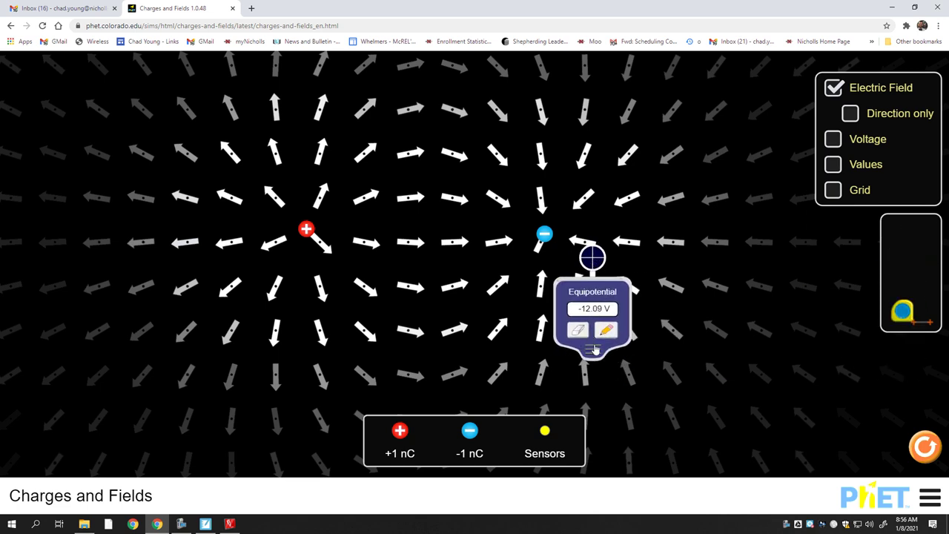
pyautogui.moveTo(595, 349); pyautogui.dragTo(594, 353)
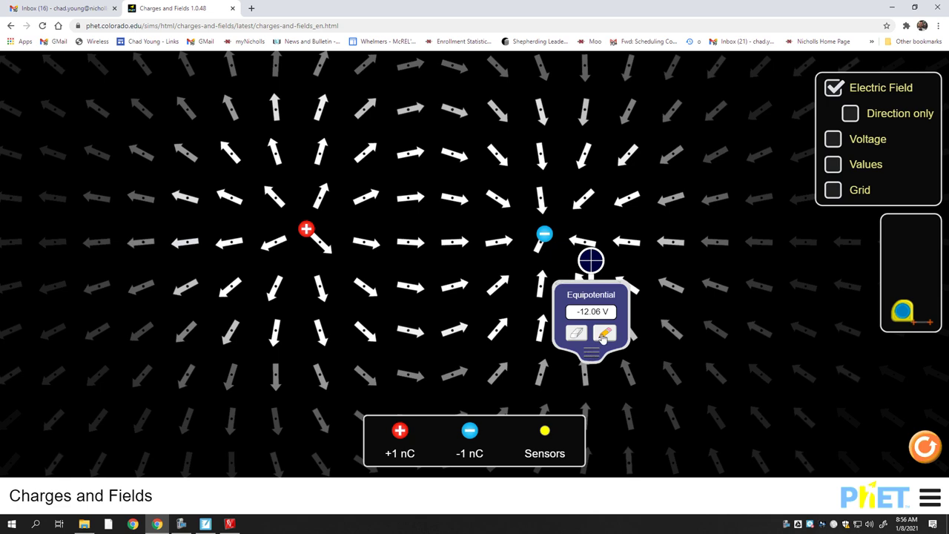
pyautogui.click(604, 334)
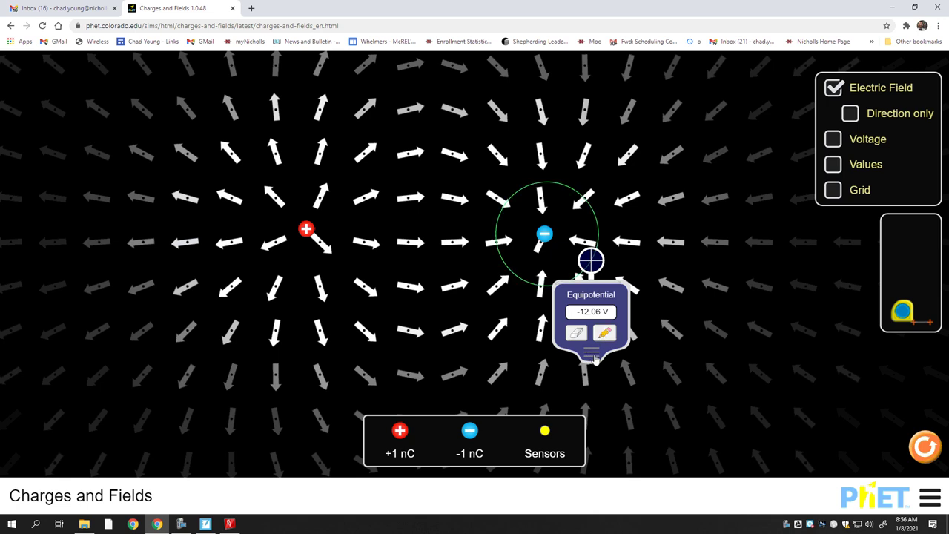
# - Plot more equipotential lines around and between both charges, then nudge the +1 nC charge to clear them
pyautogui.moveTo(591, 359)
pyautogui.mouseDown()
pyautogui.moveTo(570, 380)
pyautogui.moveTo(371, 327)
pyautogui.moveTo(426, 312)
pyautogui.moveTo(440, 316)
pyautogui.moveTo(202, 301)
pyautogui.moveTo(407, 298)
pyautogui.moveTo(470, 325)
pyautogui.mouseUp()
pyautogui.click(379, 303)
pyautogui.click(446, 292)
pyautogui.click(421, 292)
pyautogui.click(432, 292)
pyautogui.click(215, 282)
pyautogui.click(478, 297)
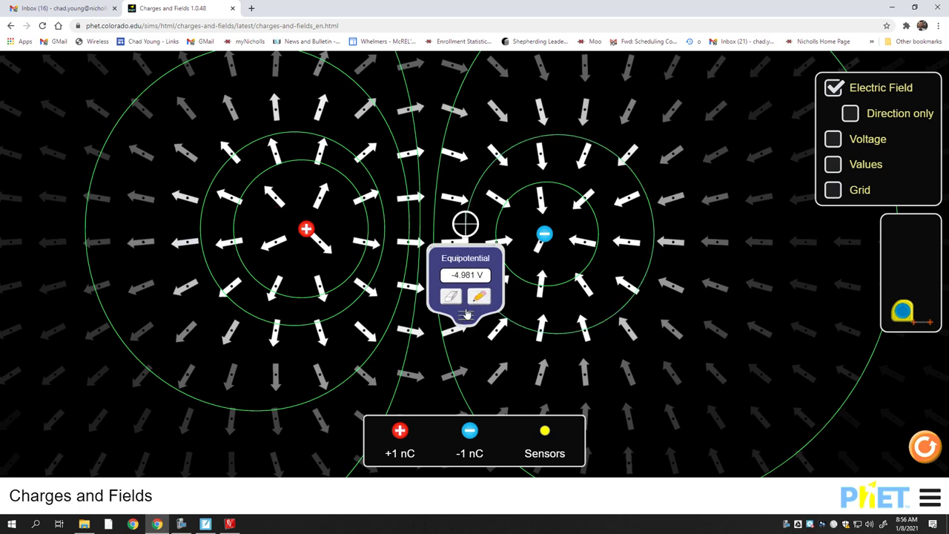
pyautogui.moveTo(467, 314)
pyautogui.mouseDown()
pyautogui.moveTo(730, 279)
pyautogui.moveTo(714, 305)
pyautogui.mouseUp()
pyautogui.click(727, 287)
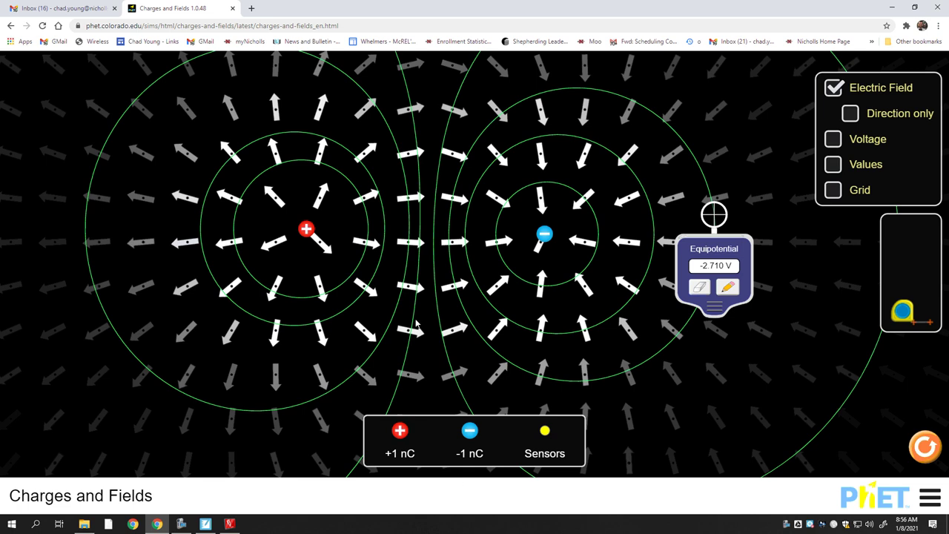
pyautogui.moveTo(315, 236); pyautogui.dragTo(307, 239)
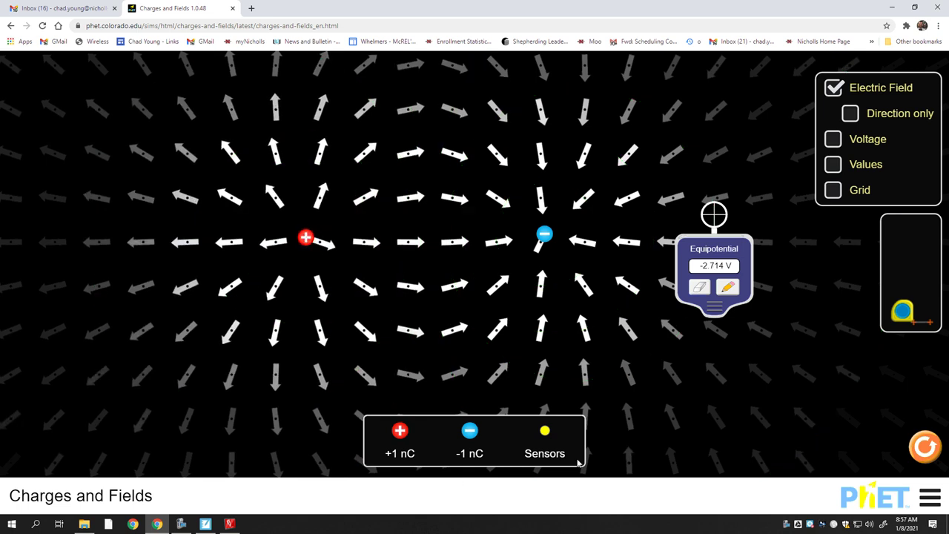
pyautogui.click(229, 523)
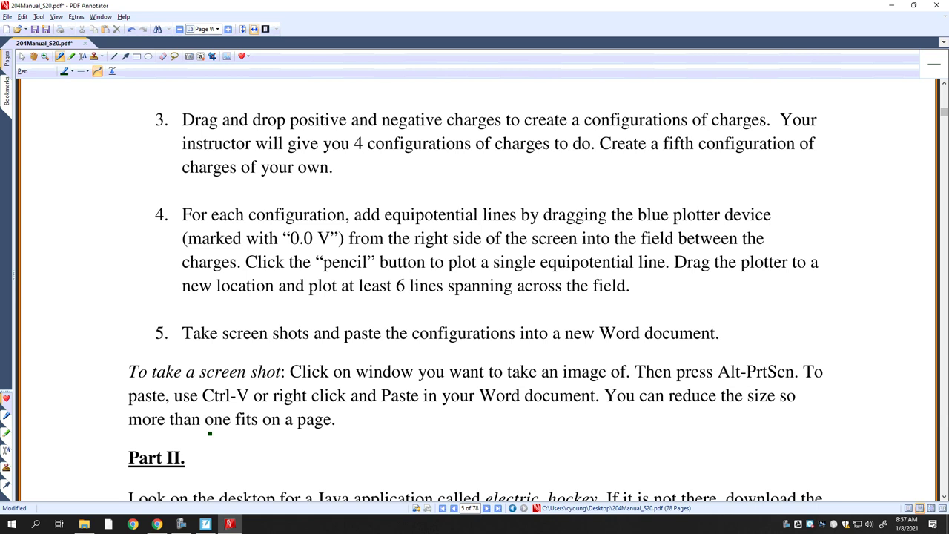
pyautogui.click(181, 524)
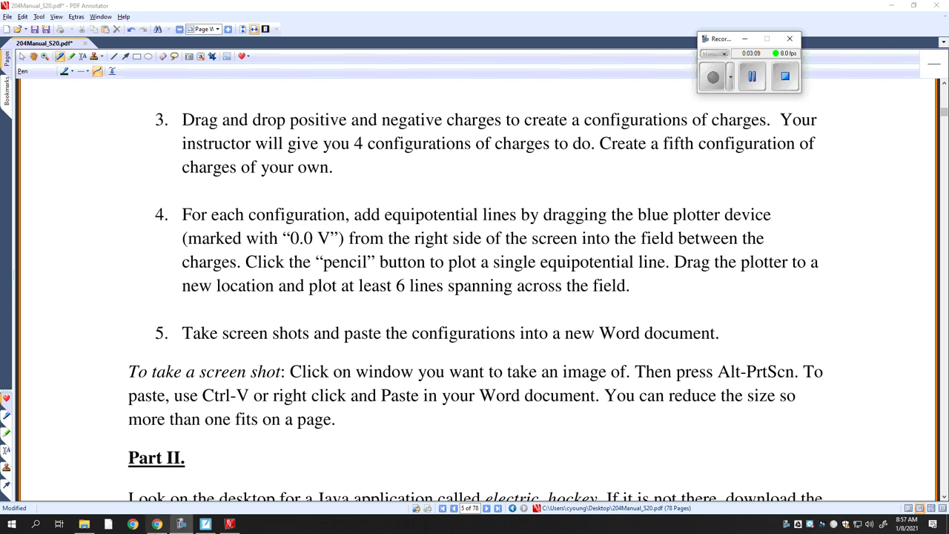
pyautogui.click(156, 523)
# - Search 'phet electric field hockey' from the browser address bar
pyautogui.click(138, 26)
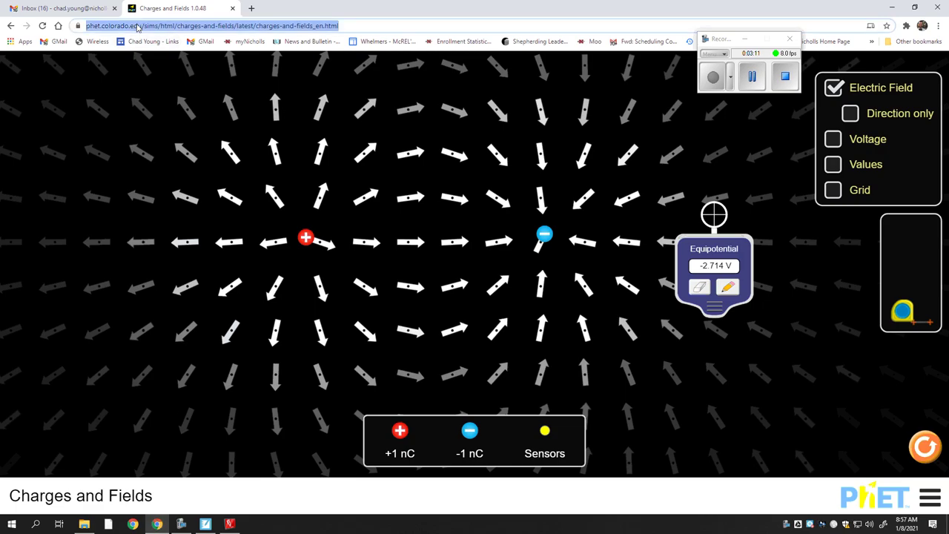
pyautogui.write('phet')
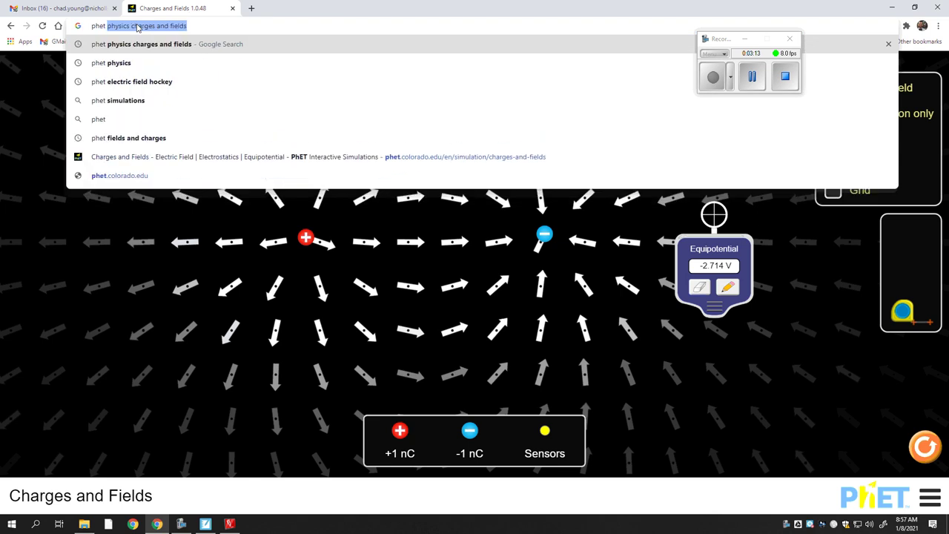
pyautogui.write(' electric fi')
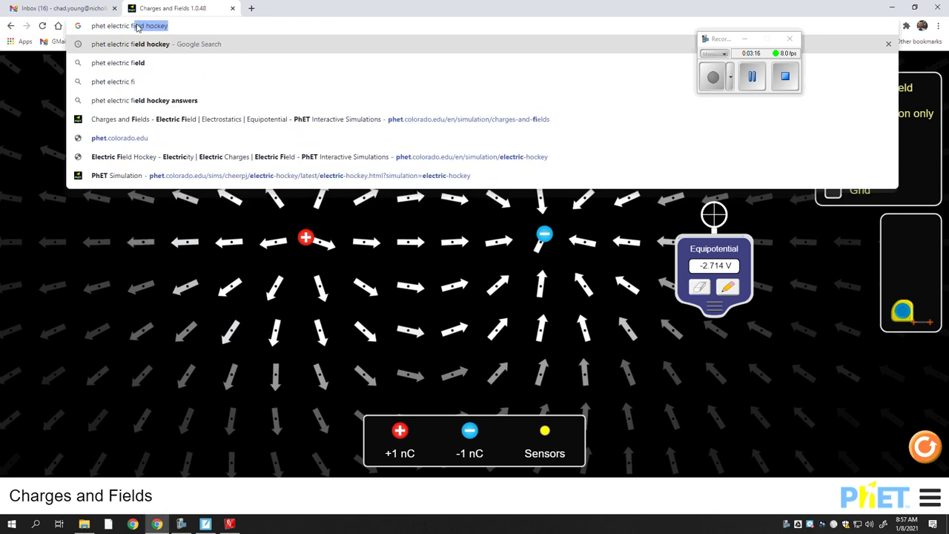
pyautogui.press('Return')
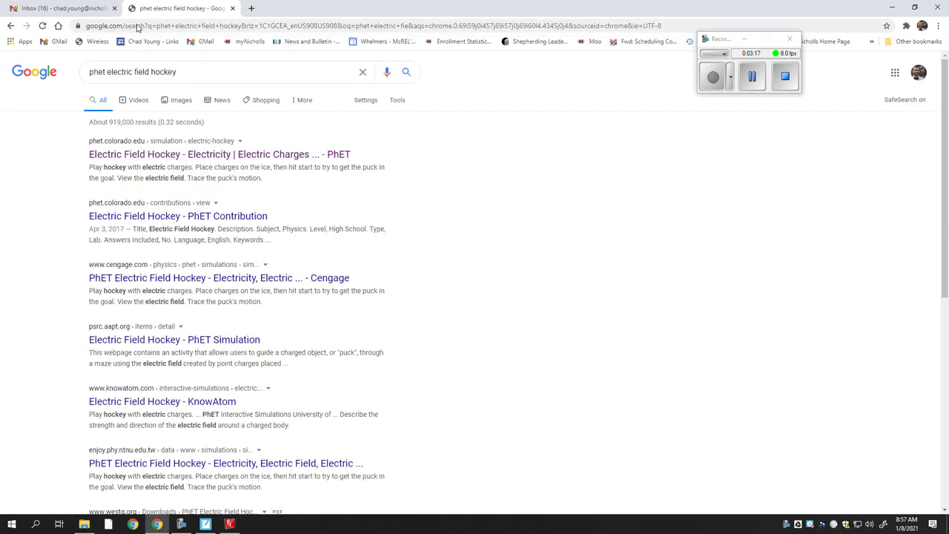
# - Open the Electric Field Hockey result and launch its browser-compatible version
pyautogui.click(176, 158)
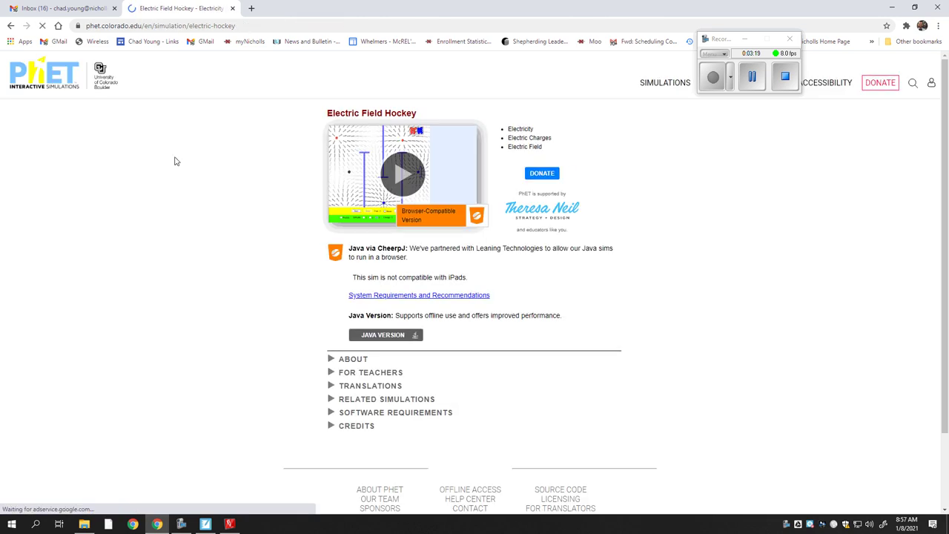
pyautogui.click(391, 201)
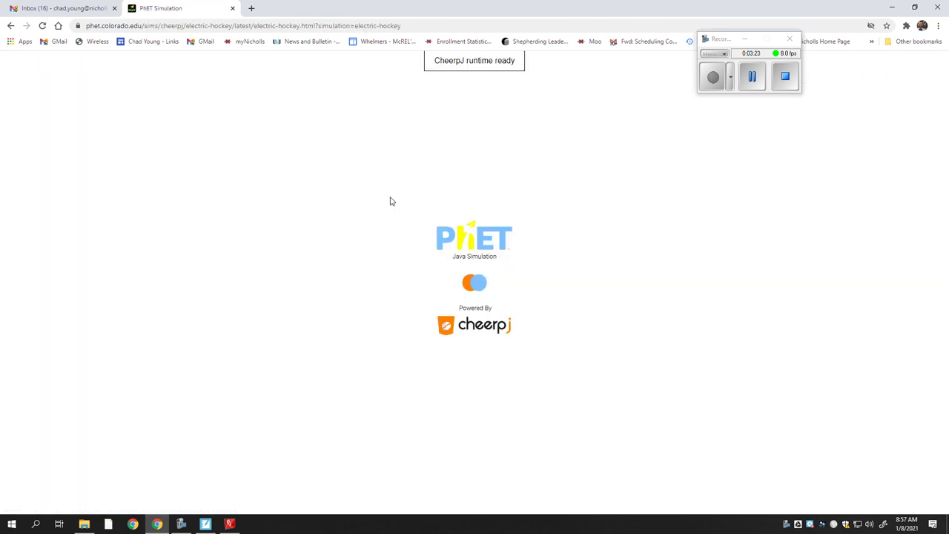
pyautogui.click(745, 41)
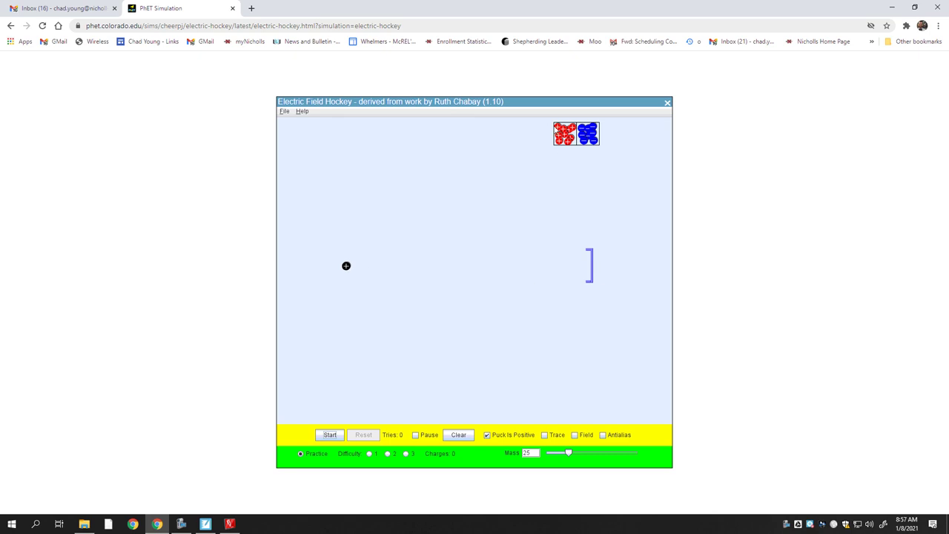
# - Score a goal using a positive charge behind the puck, then clear the charges and reset the puck
pyautogui.moveTo(563, 134); pyautogui.dragTo(316, 269)
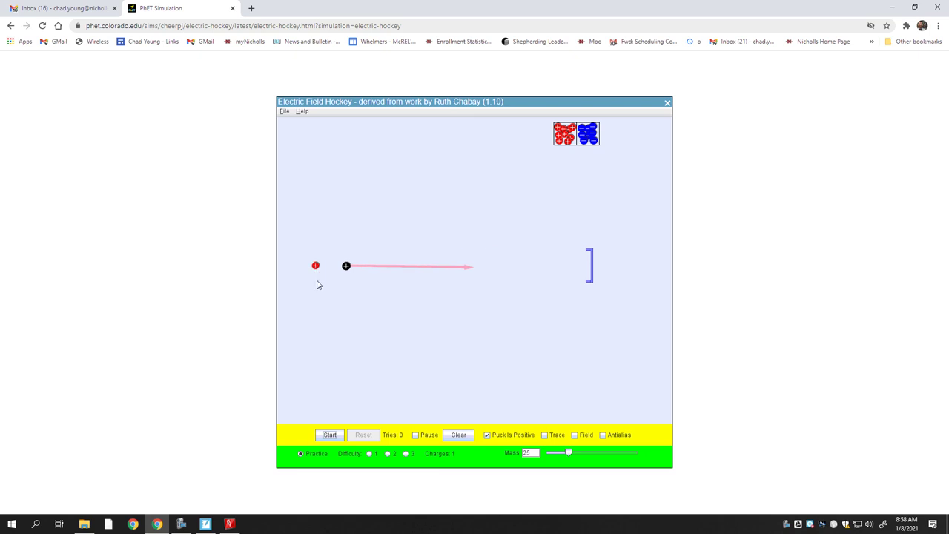
pyautogui.click(331, 435)
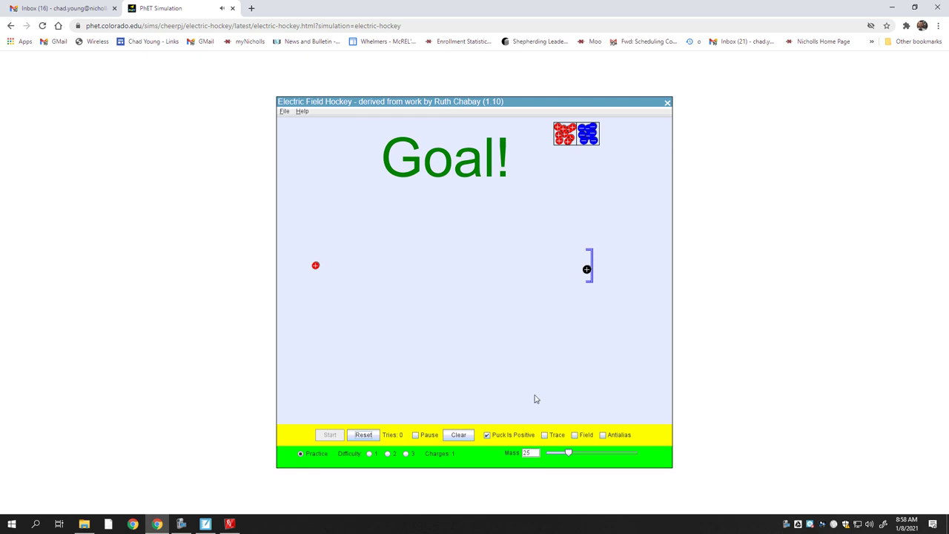
pyautogui.click(460, 434)
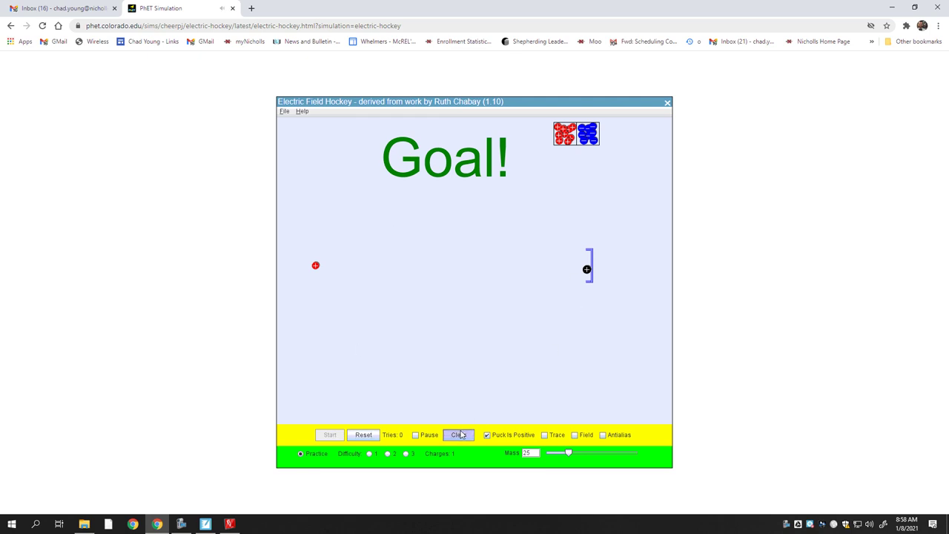
pyautogui.click(363, 434)
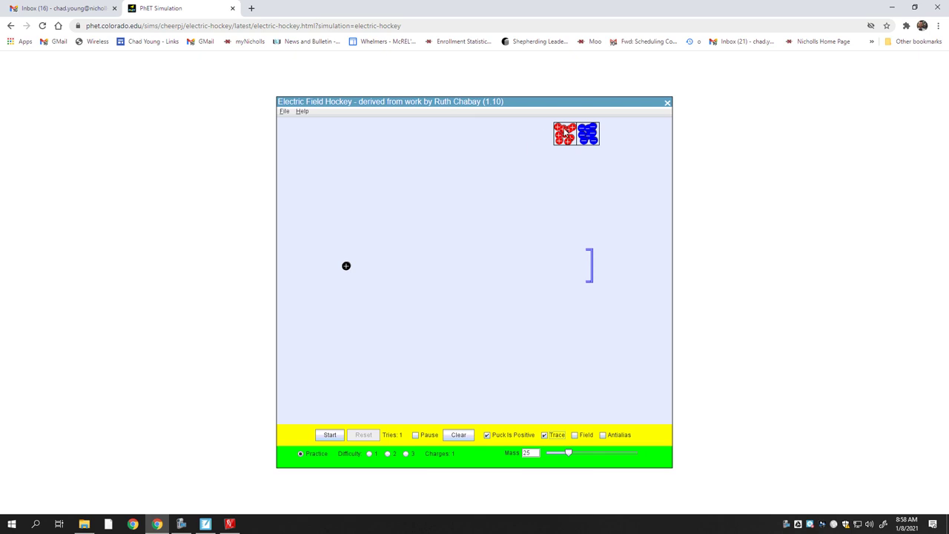
# - Place a positive charge beside the puck, turn on Field, and shift the charge up-right
pyautogui.moveTo(565, 133); pyautogui.dragTo(324, 268)
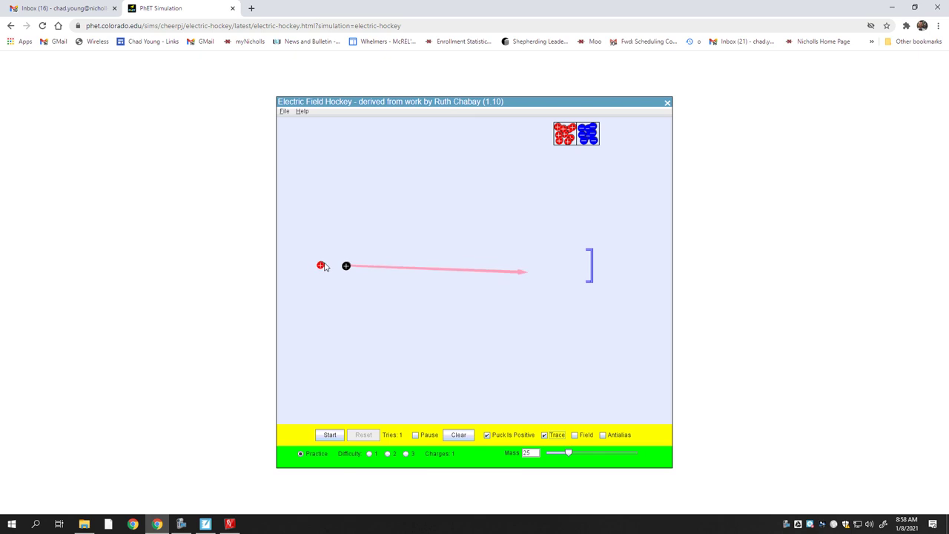
pyautogui.click(576, 435)
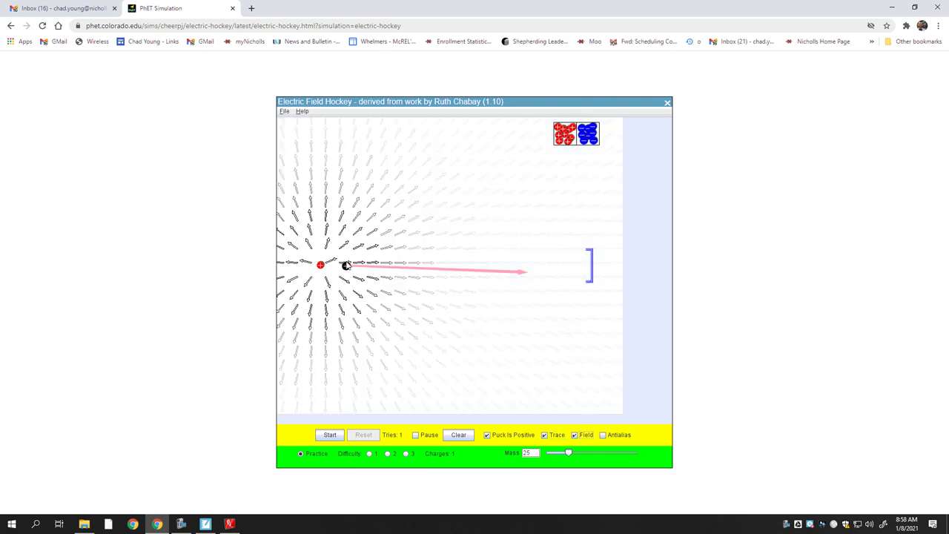
pyautogui.moveTo(321, 265); pyautogui.dragTo(385, 205)
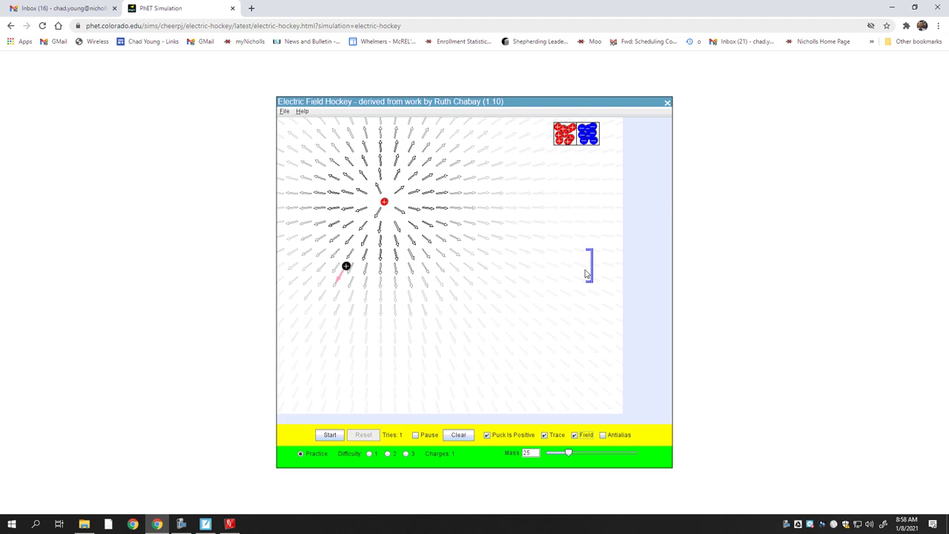
# - After a missed shot, stack two positive charges left of the puck and score a goal
pyautogui.click(331, 433)
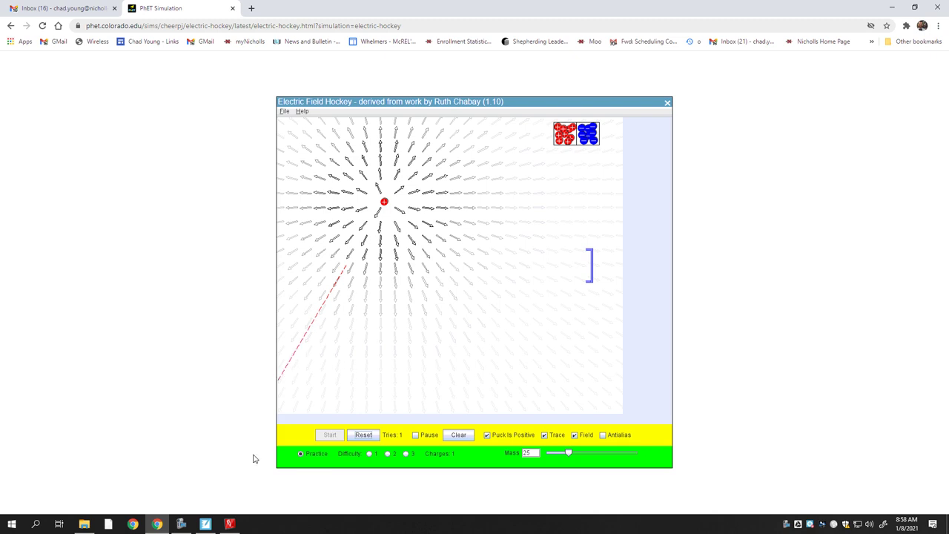
pyautogui.click(363, 435)
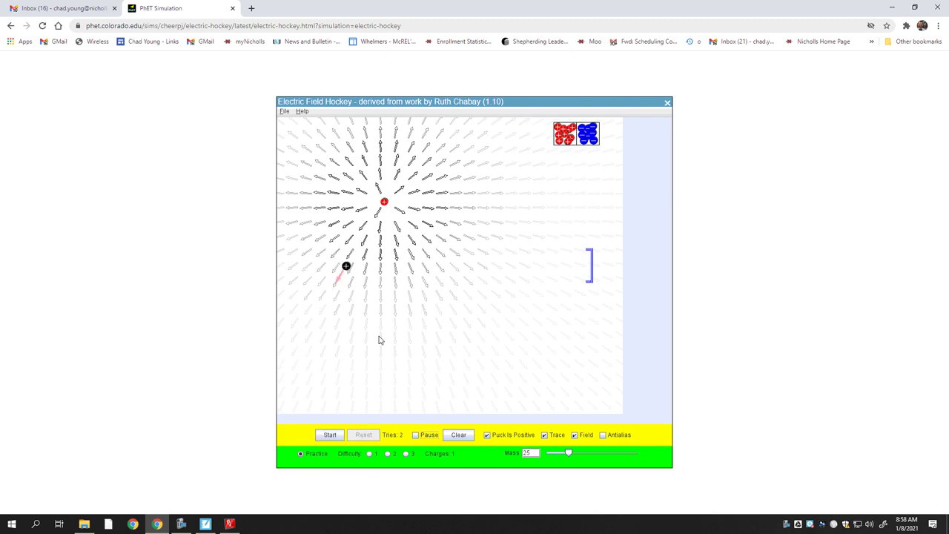
pyautogui.moveTo(384, 207); pyautogui.dragTo(319, 268)
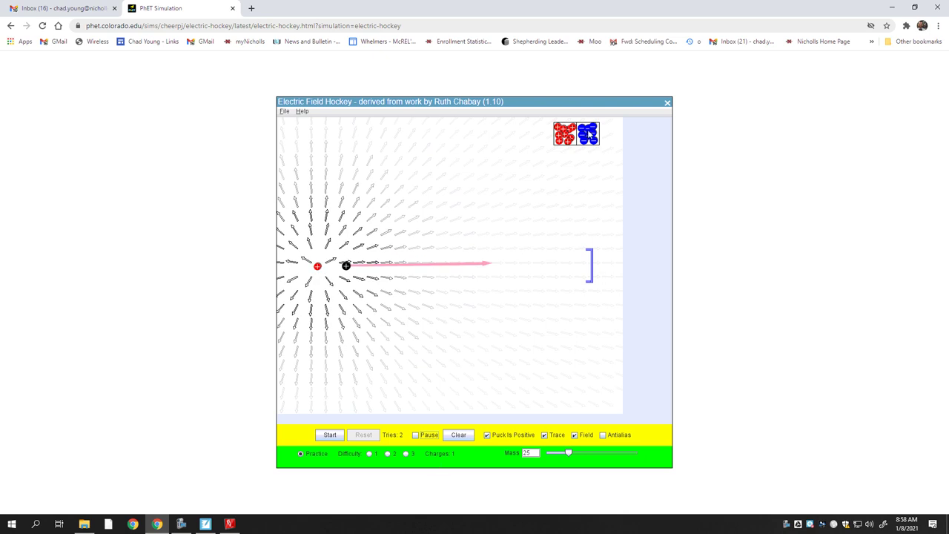
pyautogui.moveTo(562, 131); pyautogui.dragTo(317, 265)
pyautogui.click(330, 434)
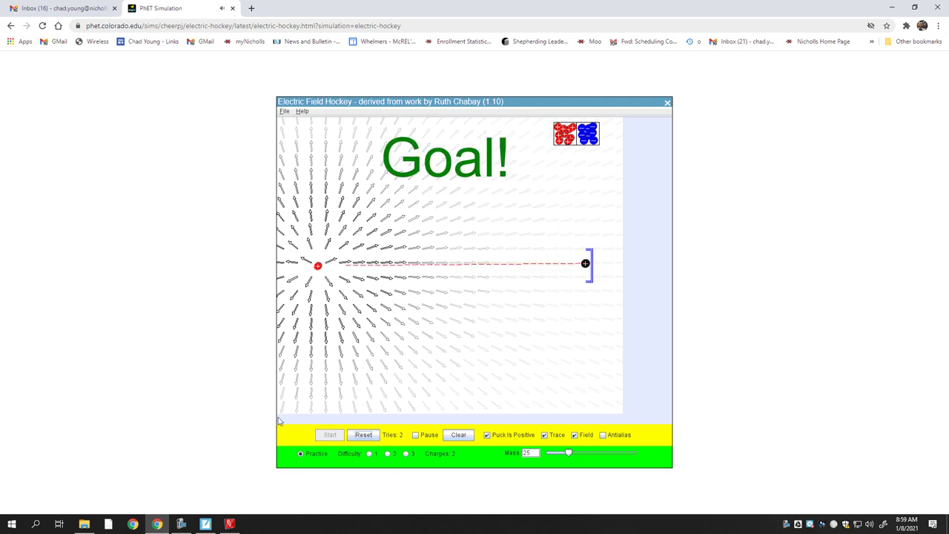
# - Read the lab manual's page 6 Practice 1–4 diagrams, then return to the hockey simulation
pyautogui.click(228, 525)
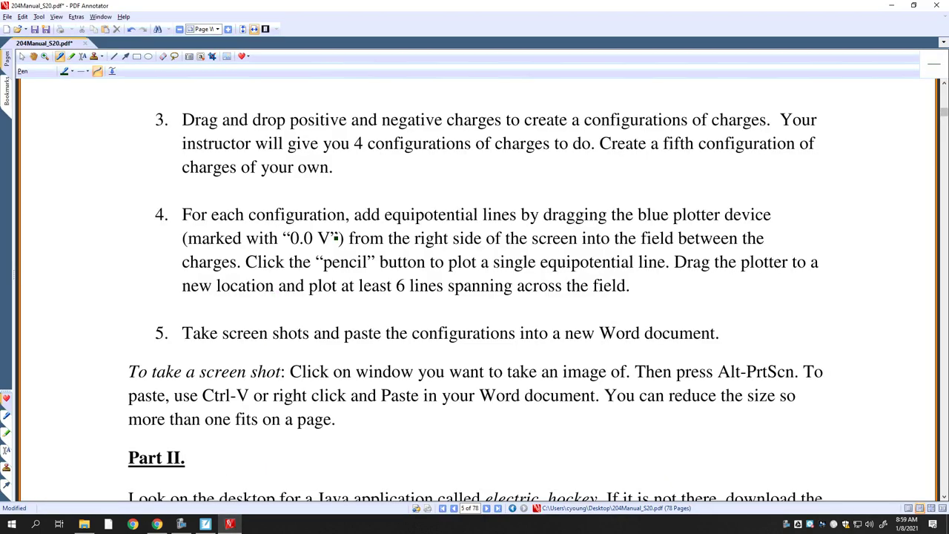
pyautogui.scroll(-5, 324, 237)
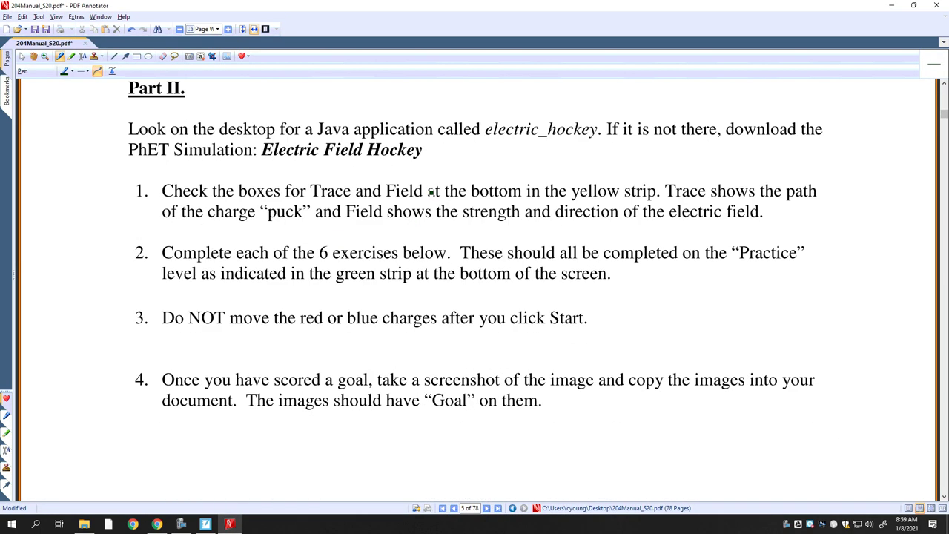
pyautogui.scroll(-3, 344, 356)
pyautogui.scroll(-7, 344, 356)
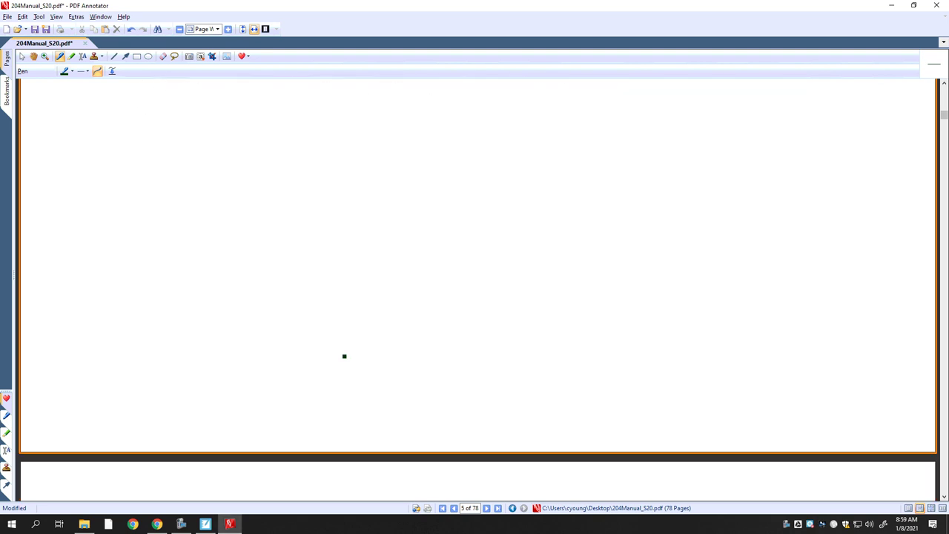
pyautogui.scroll(-1, 344, 355)
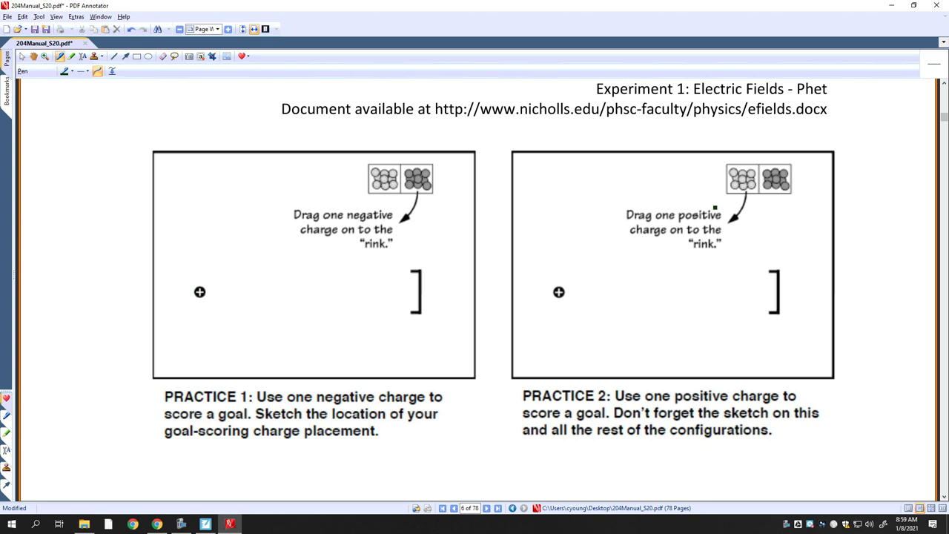
pyautogui.scroll(-1, 715, 209)
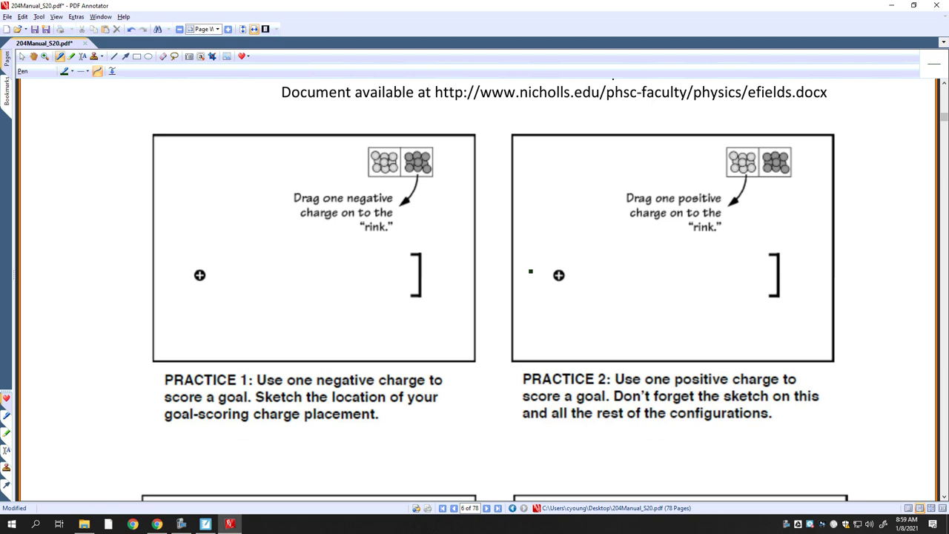
pyautogui.scroll(-8, 539, 277)
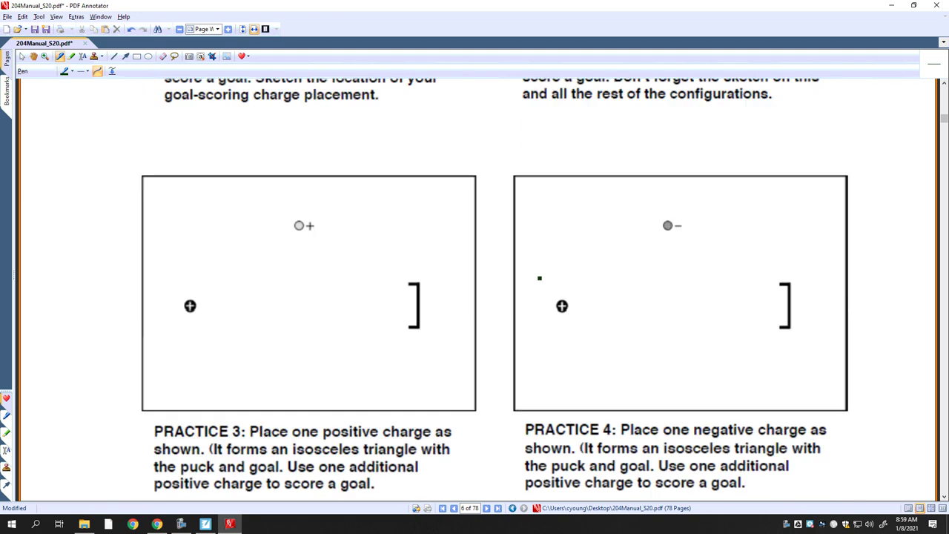
pyautogui.scroll(-6, 539, 278)
pyautogui.scroll(4, 539, 278)
pyautogui.scroll(-3, 539, 278)
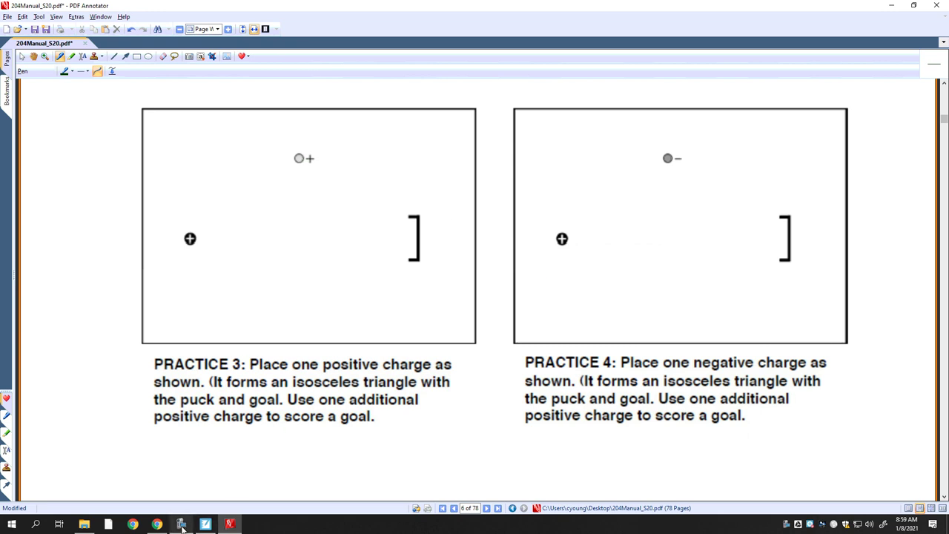
pyautogui.click(156, 524)
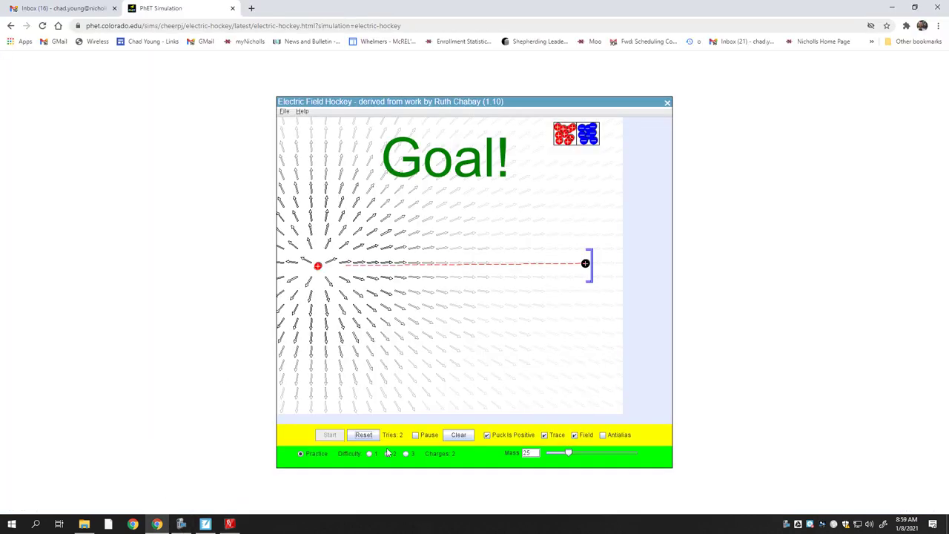
# - Reset and clear the rink, place one positive charge above-right of the puck, then view the manual
pyautogui.click(364, 434)
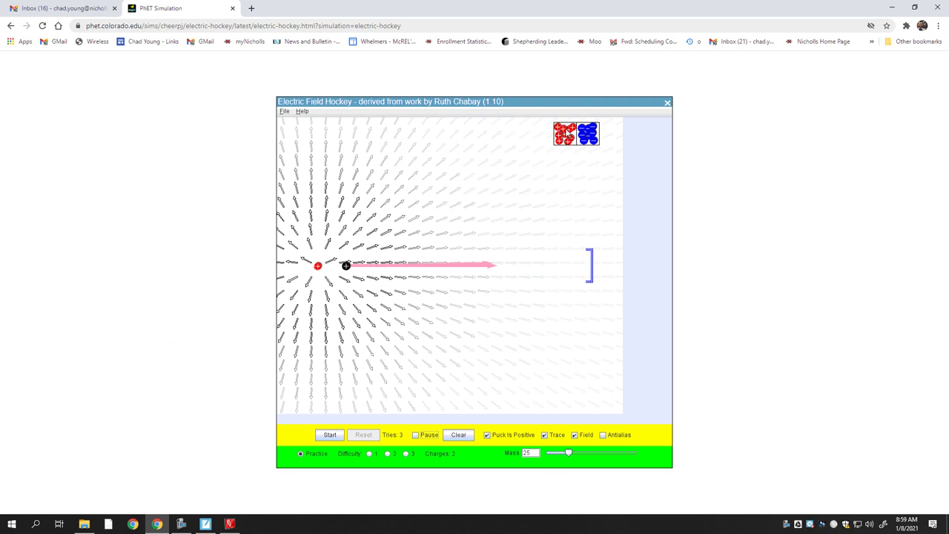
pyautogui.click(455, 435)
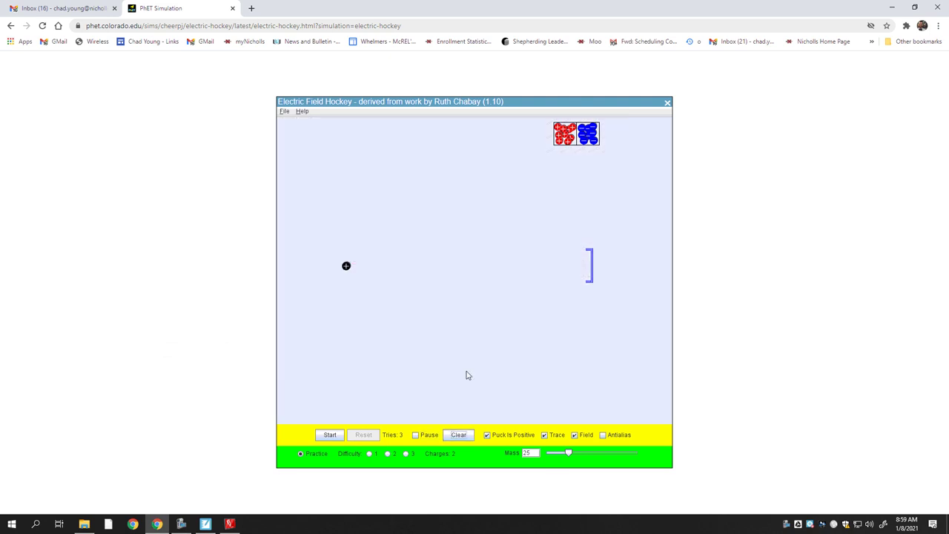
pyautogui.moveTo(564, 132)
pyautogui.mouseDown()
pyautogui.moveTo(484, 206)
pyautogui.moveTo(469, 202)
pyautogui.mouseUp()
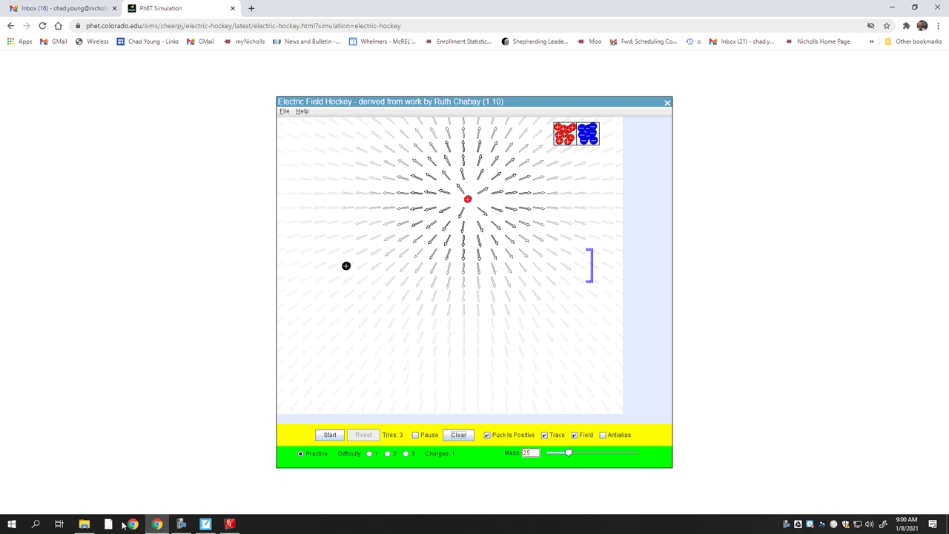
pyautogui.moveTo(160, 525)
pyautogui.click(229, 524)
# - Read step 5's Difficulty 1 goal configurations on page 7, then go back to the simulation
pyautogui.scroll(-2, 437, 252)
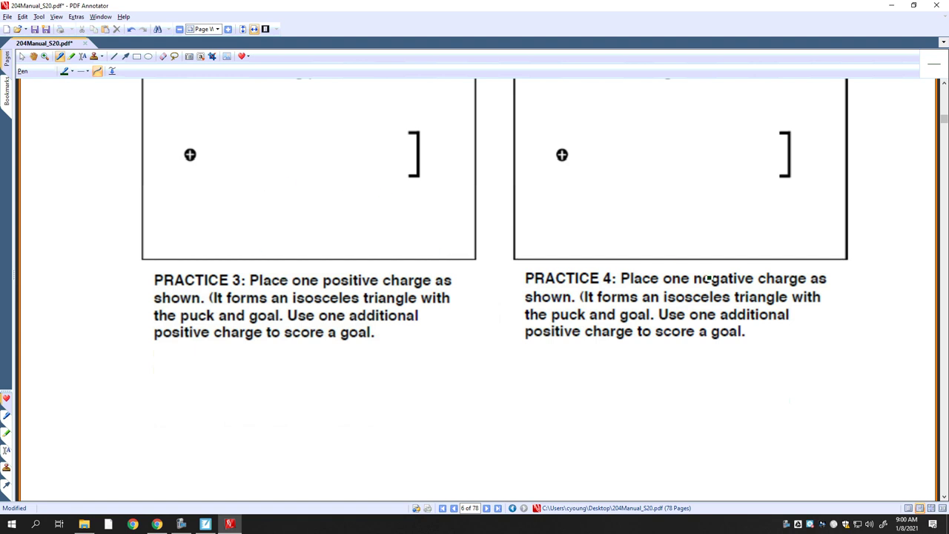
pyautogui.scroll(-10, 709, 277)
pyautogui.scroll(-5, 709, 278)
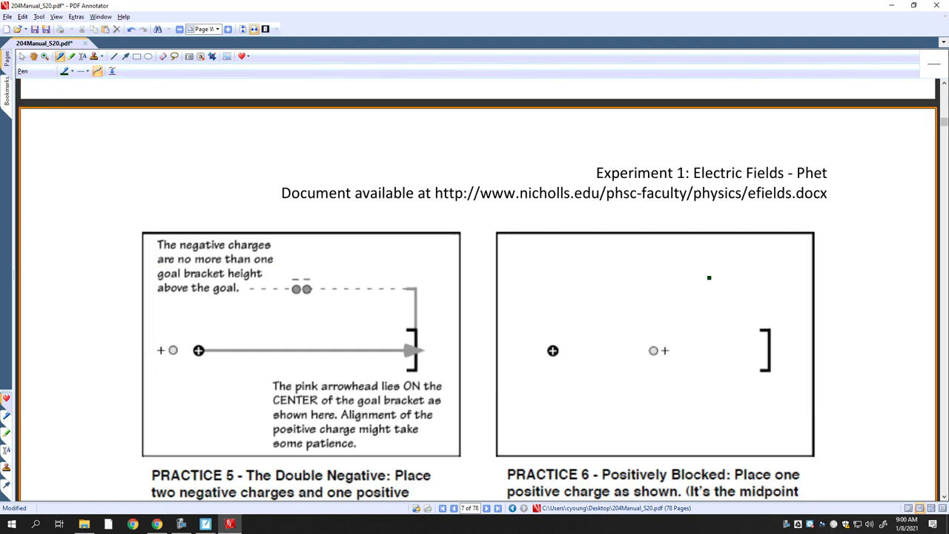
pyautogui.scroll(-7, 708, 277)
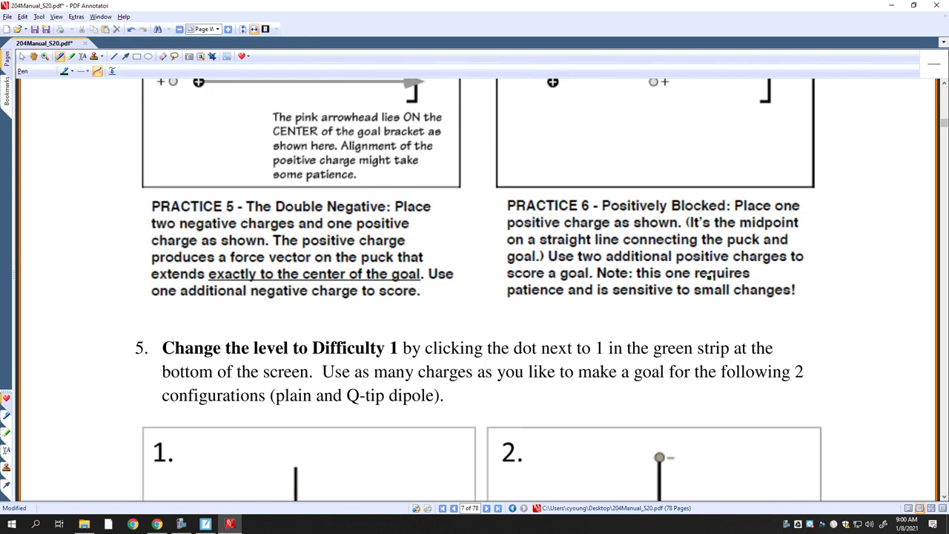
pyautogui.scroll(3, 709, 278)
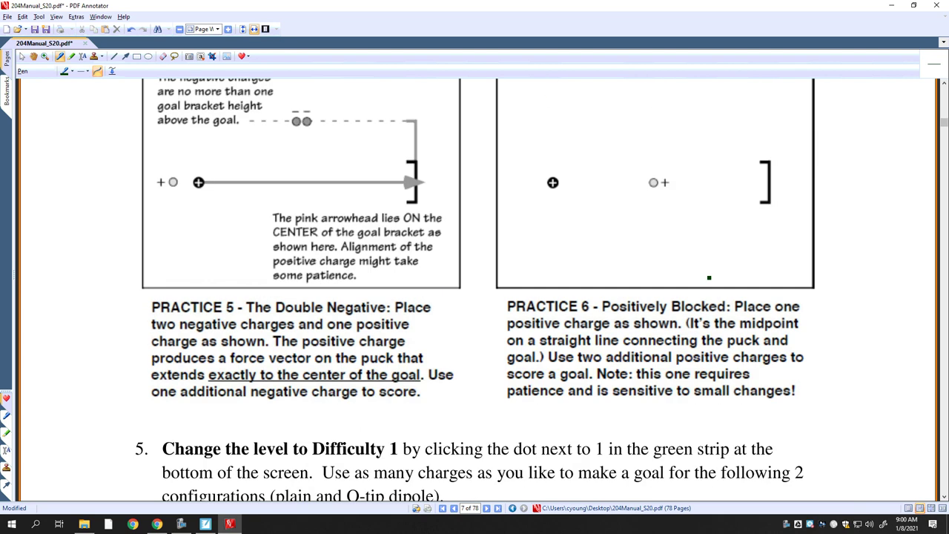
pyautogui.scroll(-6, 708, 278)
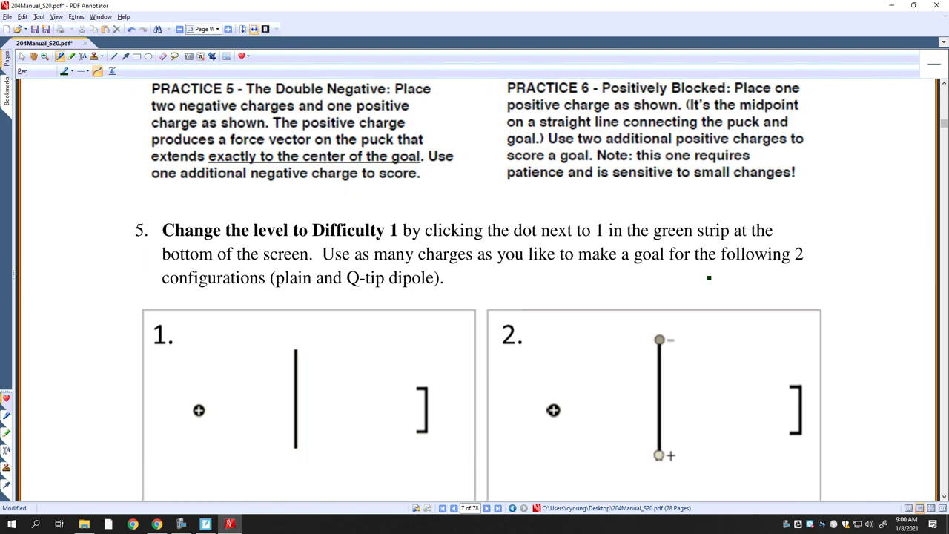
pyautogui.scroll(-3, 709, 278)
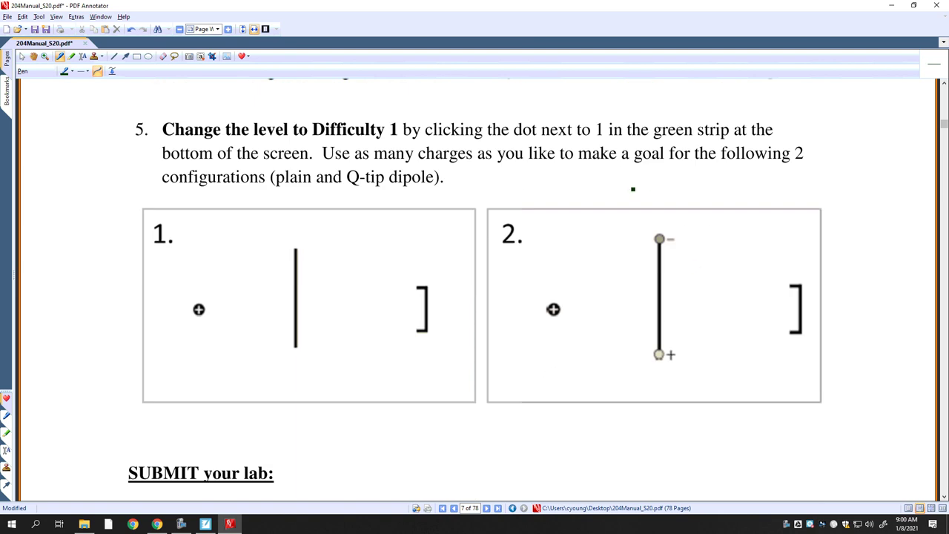
pyautogui.click(157, 525)
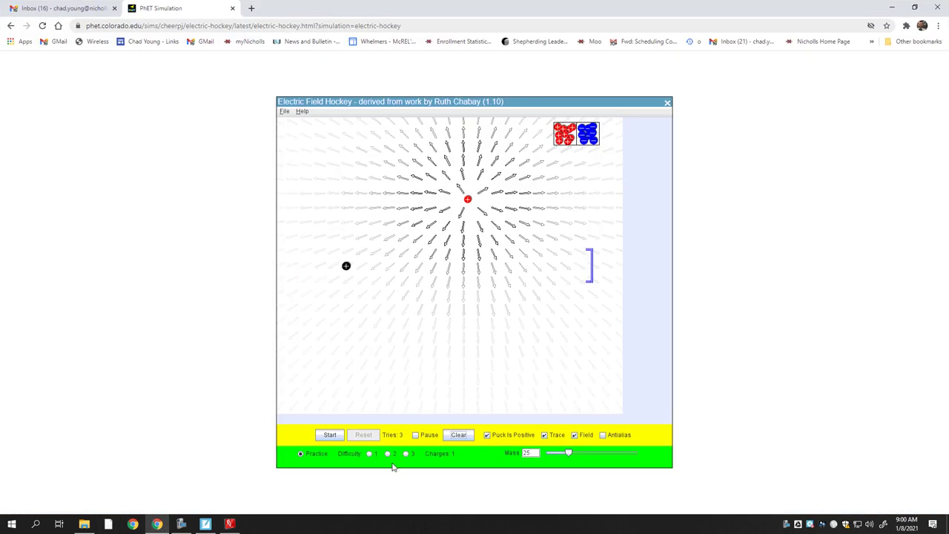
# - At Difficulty 1, clear the rink and shoot with one positive charge left of the puck
pyautogui.click(370, 455)
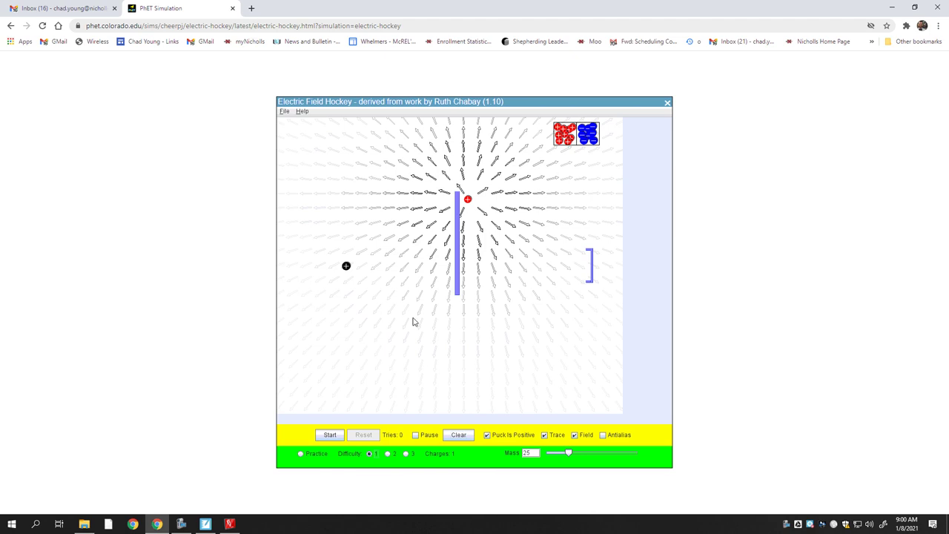
pyautogui.click(463, 436)
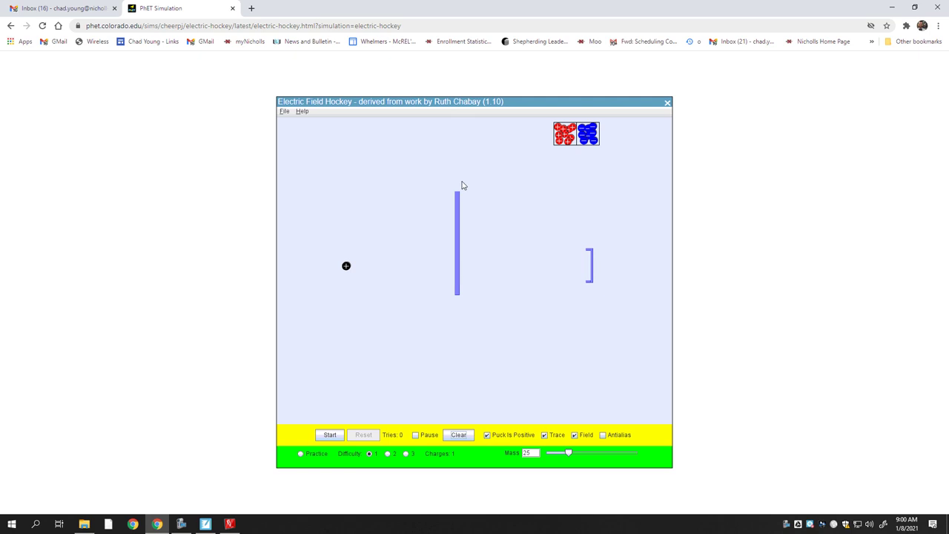
pyautogui.moveTo(561, 136); pyautogui.dragTo(324, 268)
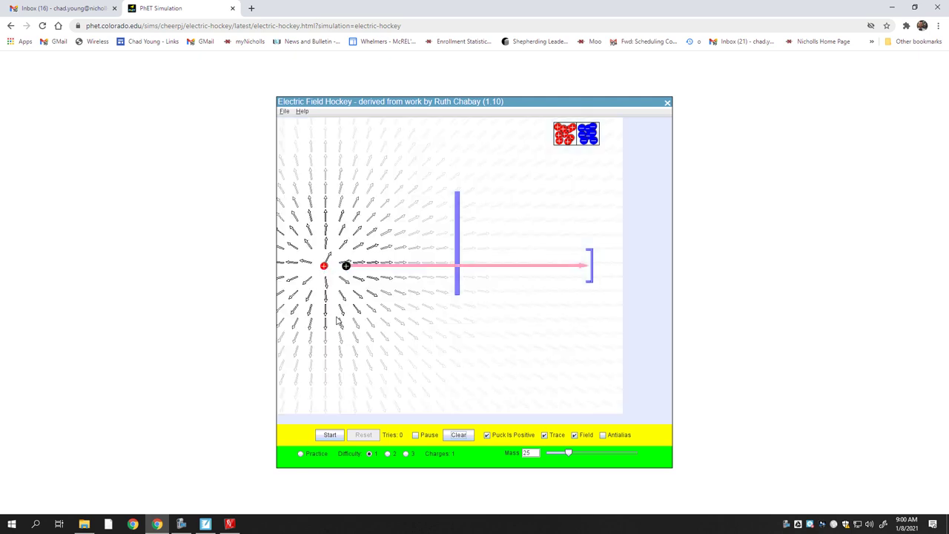
pyautogui.click(336, 434)
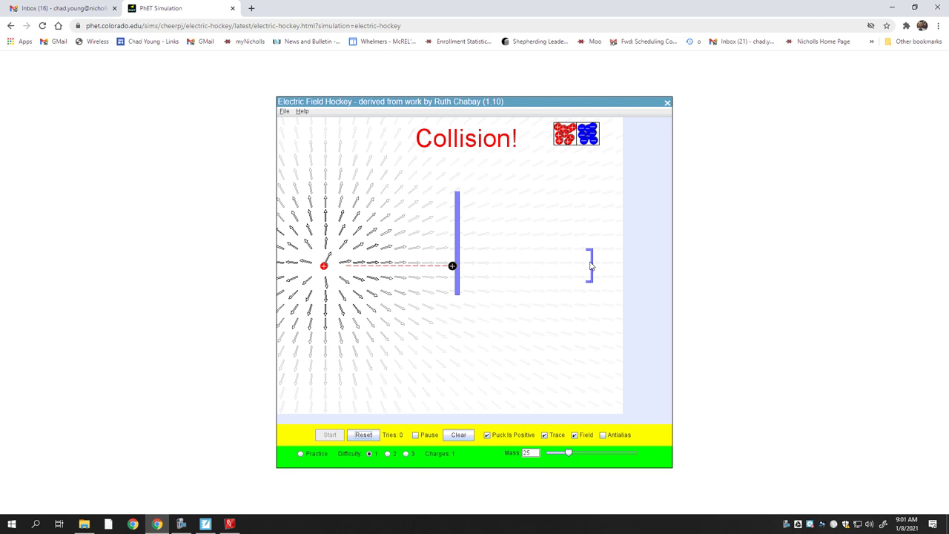
# - In the lab manual, read past the SUBMIT your lab section to the top of page 8
pyautogui.click(229, 524)
pyautogui.scroll(-3, 304, 231)
pyautogui.scroll(-2, 307, 236)
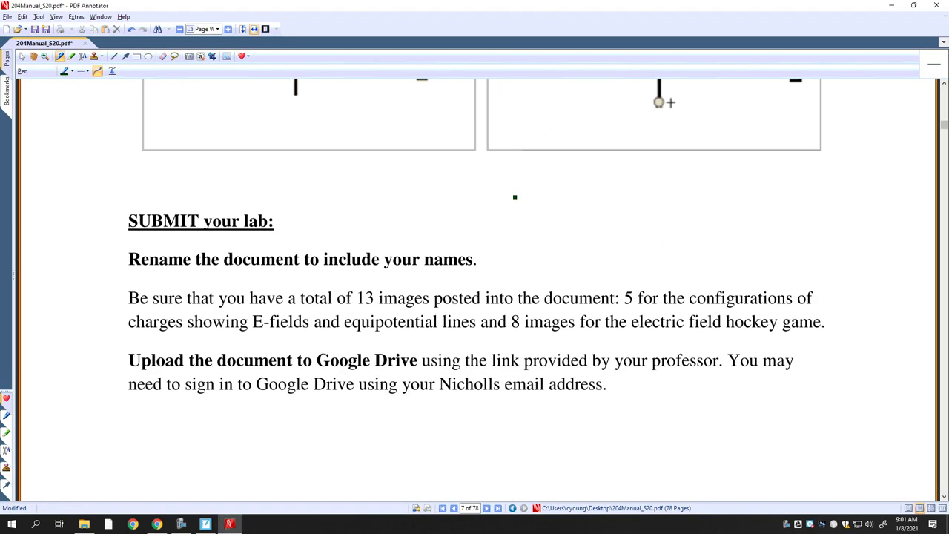
pyautogui.scroll(-1, 311, 321)
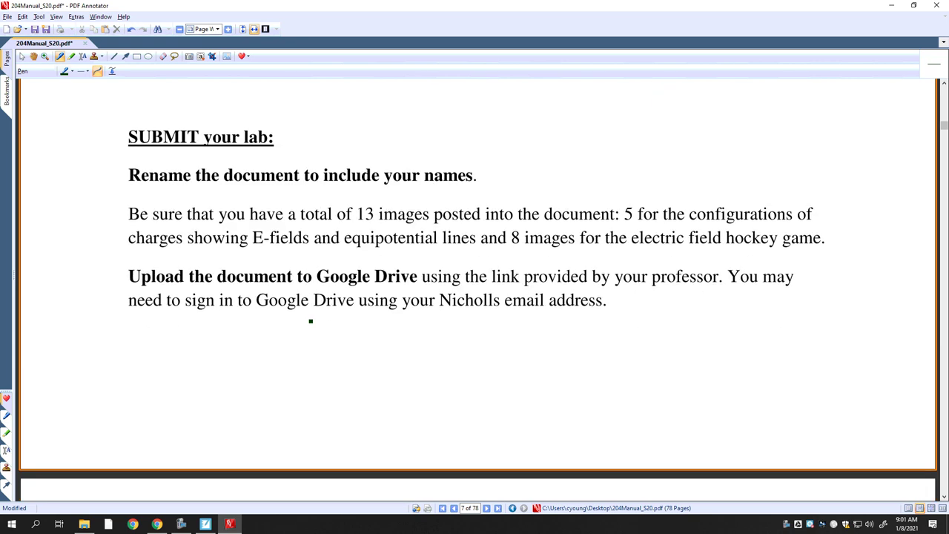
pyautogui.scroll(-1, 311, 321)
pyautogui.scroll(-4, 312, 318)
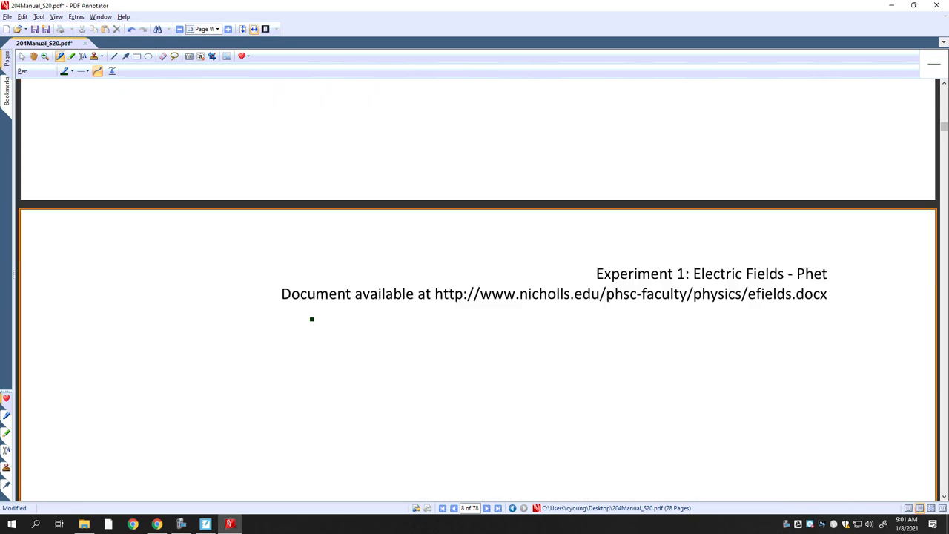